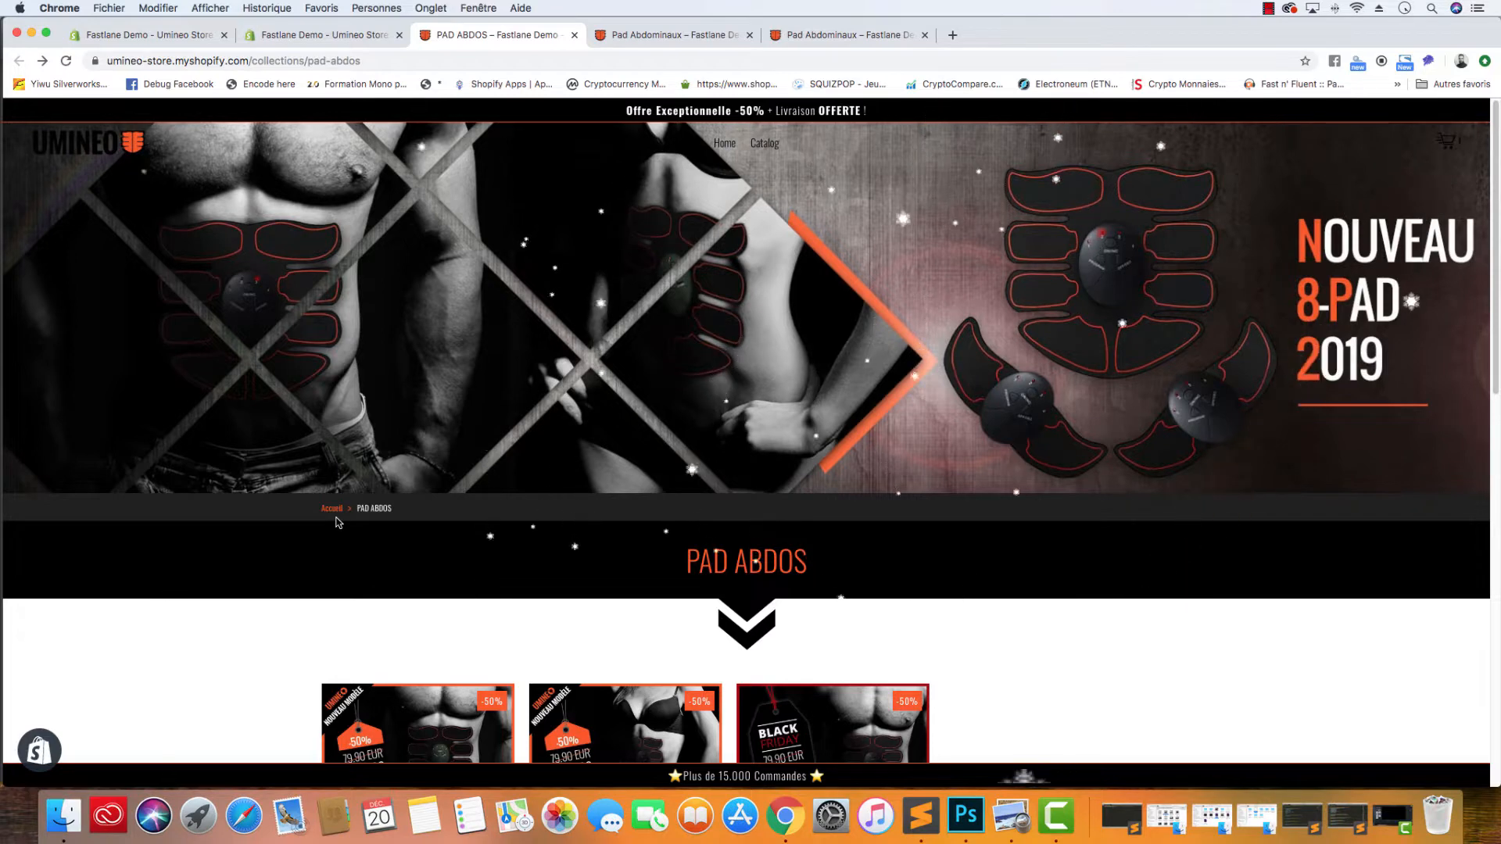
- Compare the URL path and breadcrumb of the Pad Abdos product page reached through its collection with those of the direct product page
{"action": "key", "text": "ctrl+Tab"}
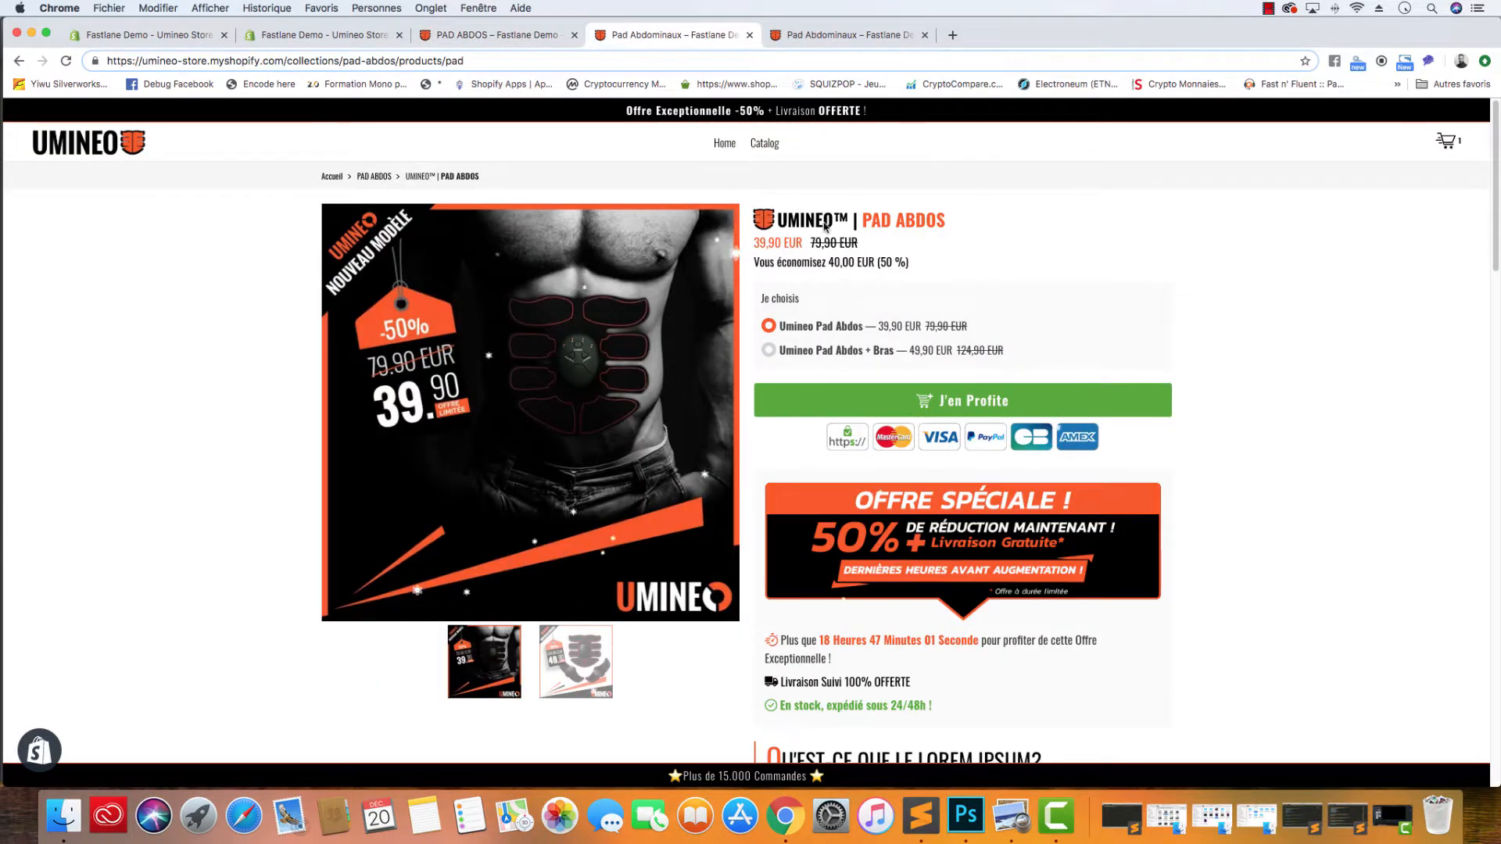
{"action": "left_click_drag", "start_coordinate": [287, 61], "coordinate": [464, 61]}
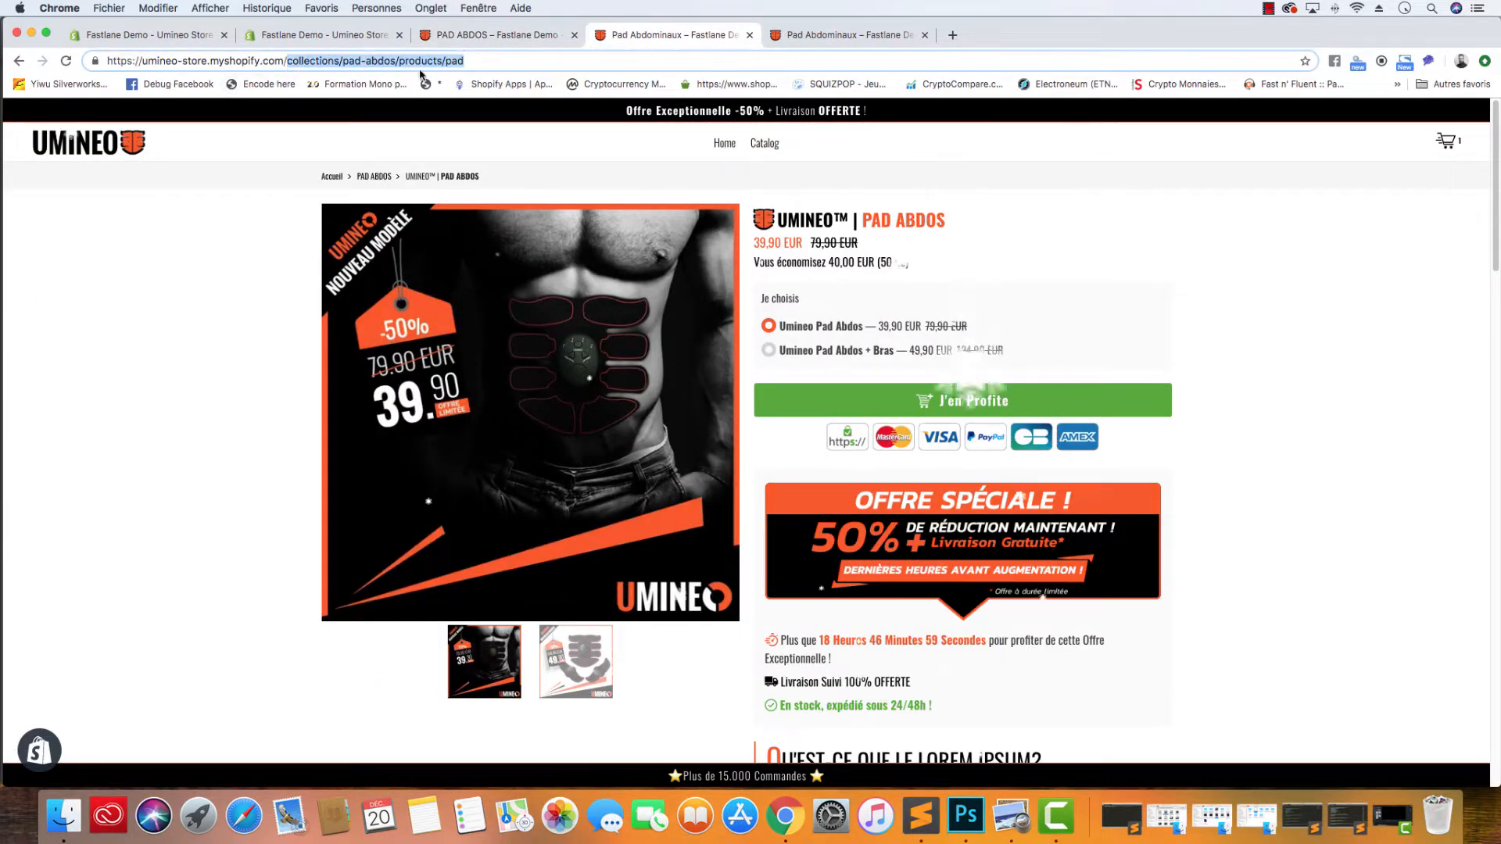
{"action": "left_click", "coordinate": [528, 153]}
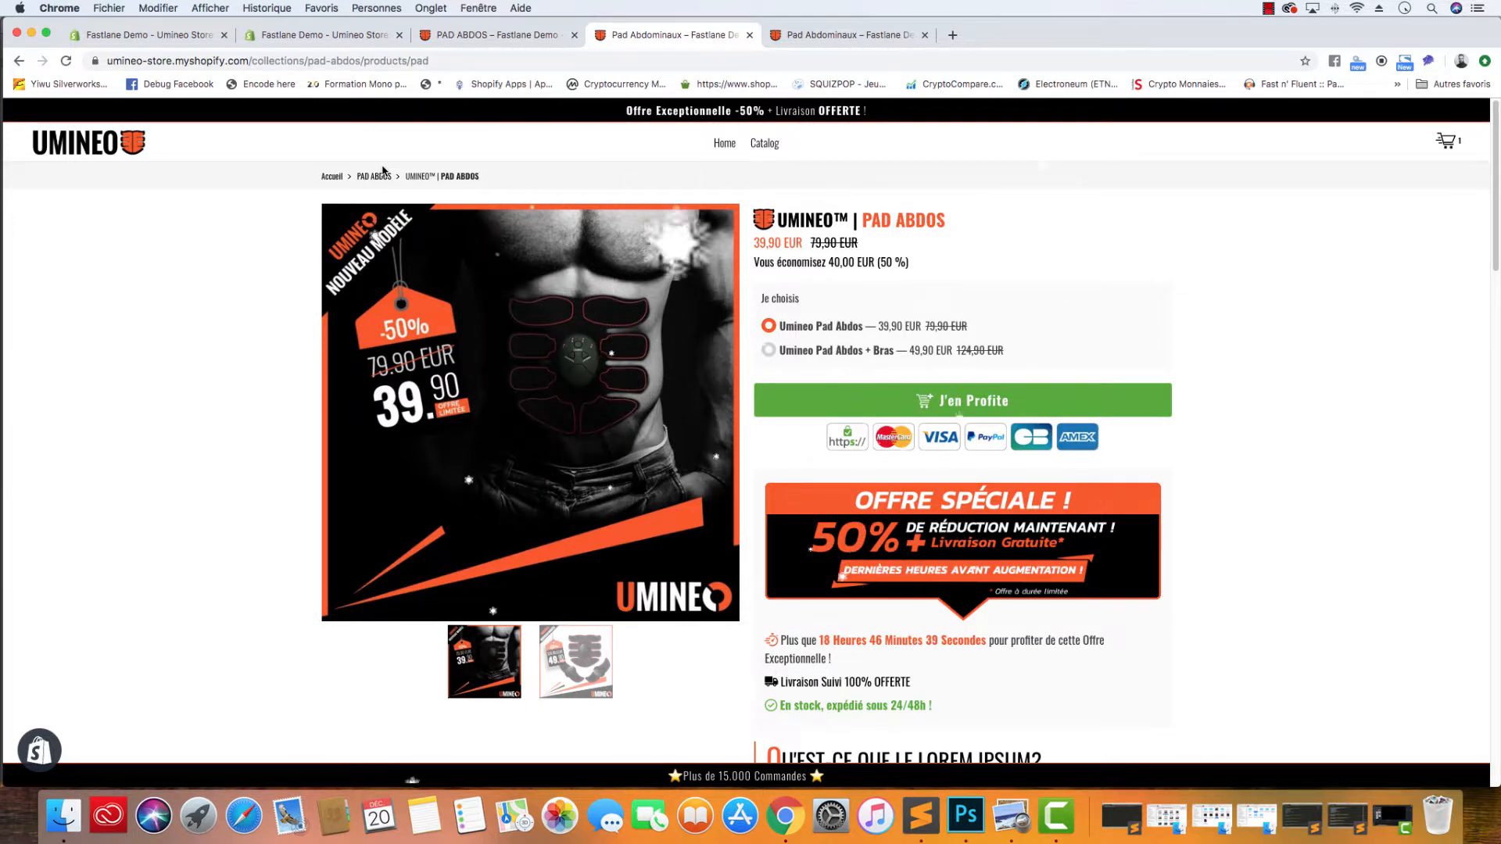
{"action": "left_click", "coordinate": [836, 35]}
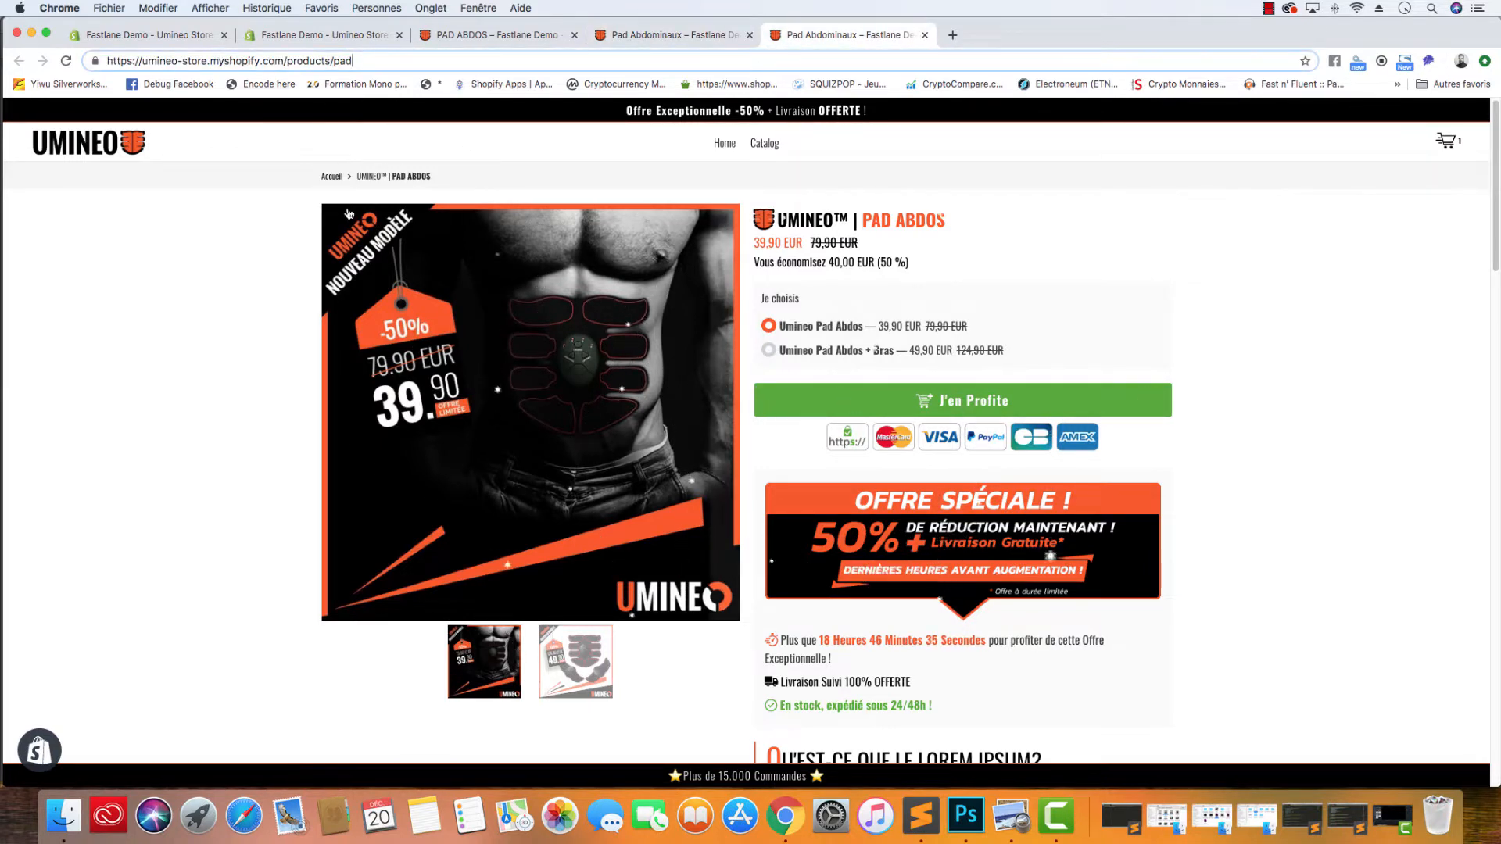
{"action": "left_click_drag", "start_coordinate": [286, 61], "coordinate": [383, 62]}
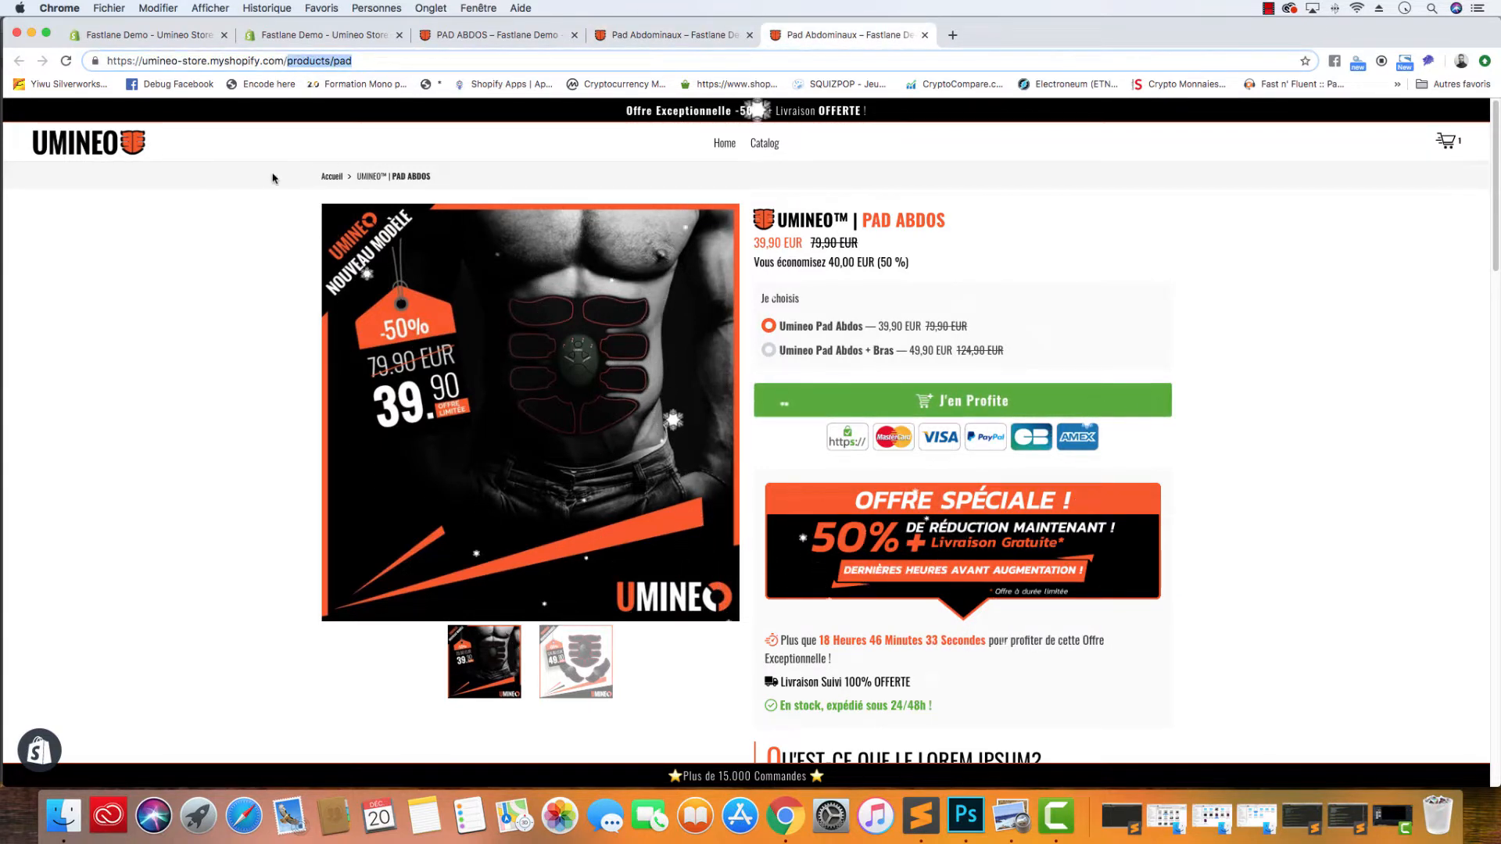
{"action": "left_click", "coordinate": [210, 220]}
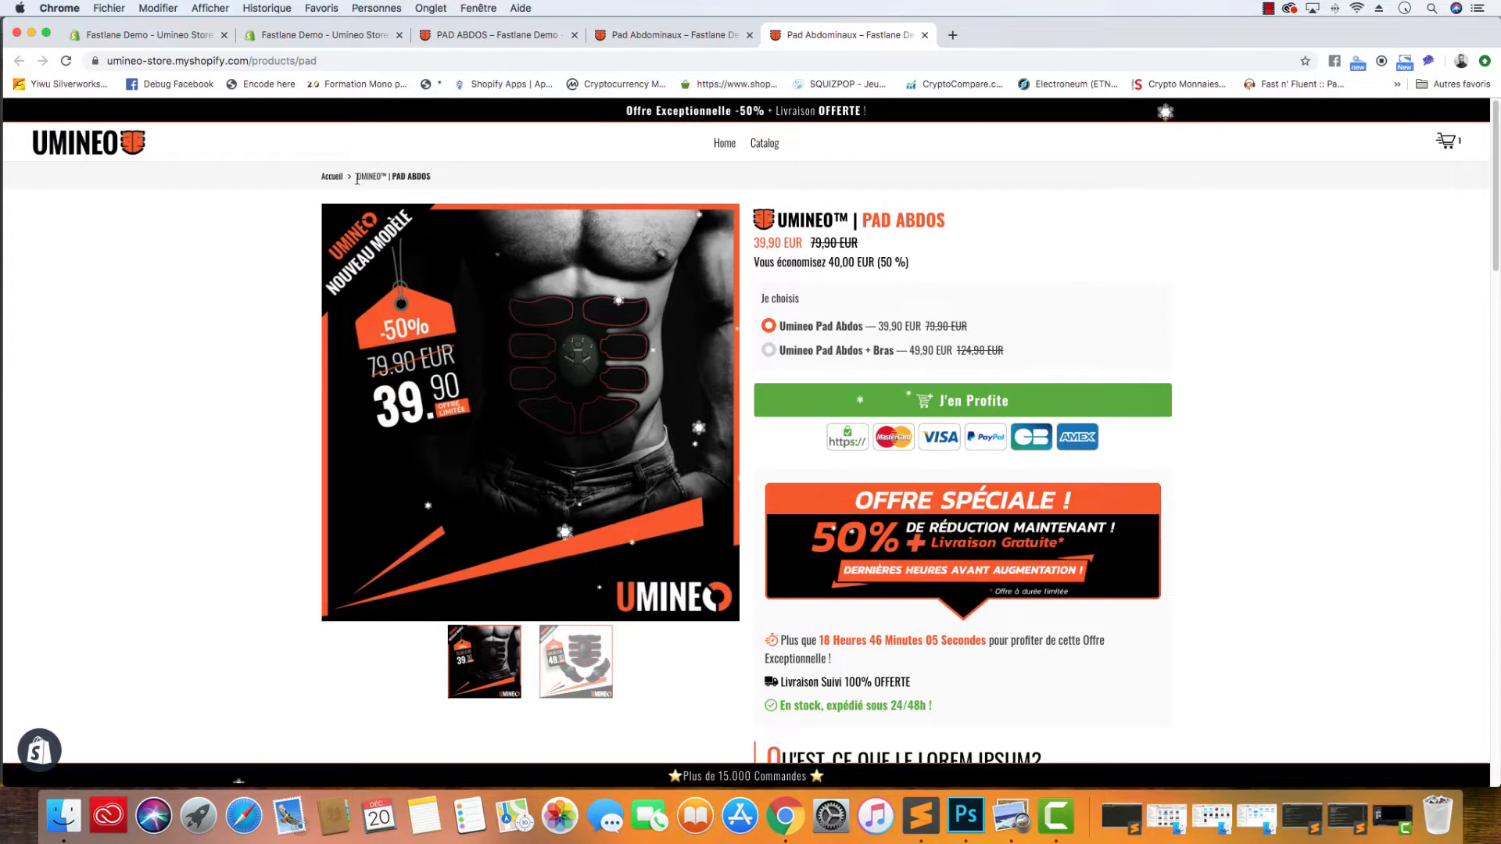
- Examine the breadcrumb on the PAD ABDOS collection page and compare it with the one on the collection's product page
{"action": "left_click", "coordinate": [625, 34]}
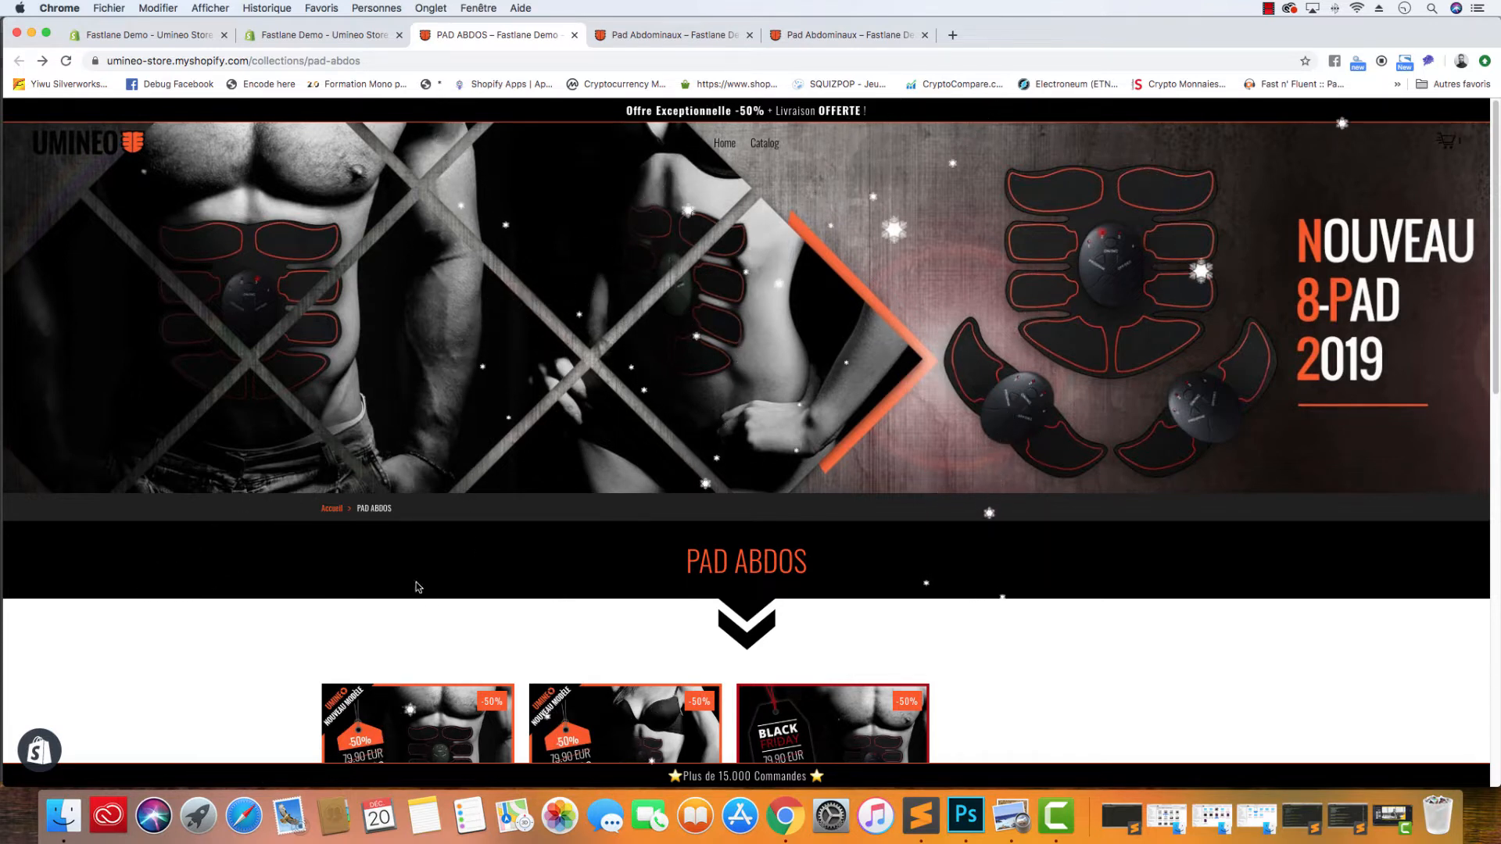
{"action": "left_click_drag", "start_coordinate": [393, 509], "coordinate": [359, 509]}
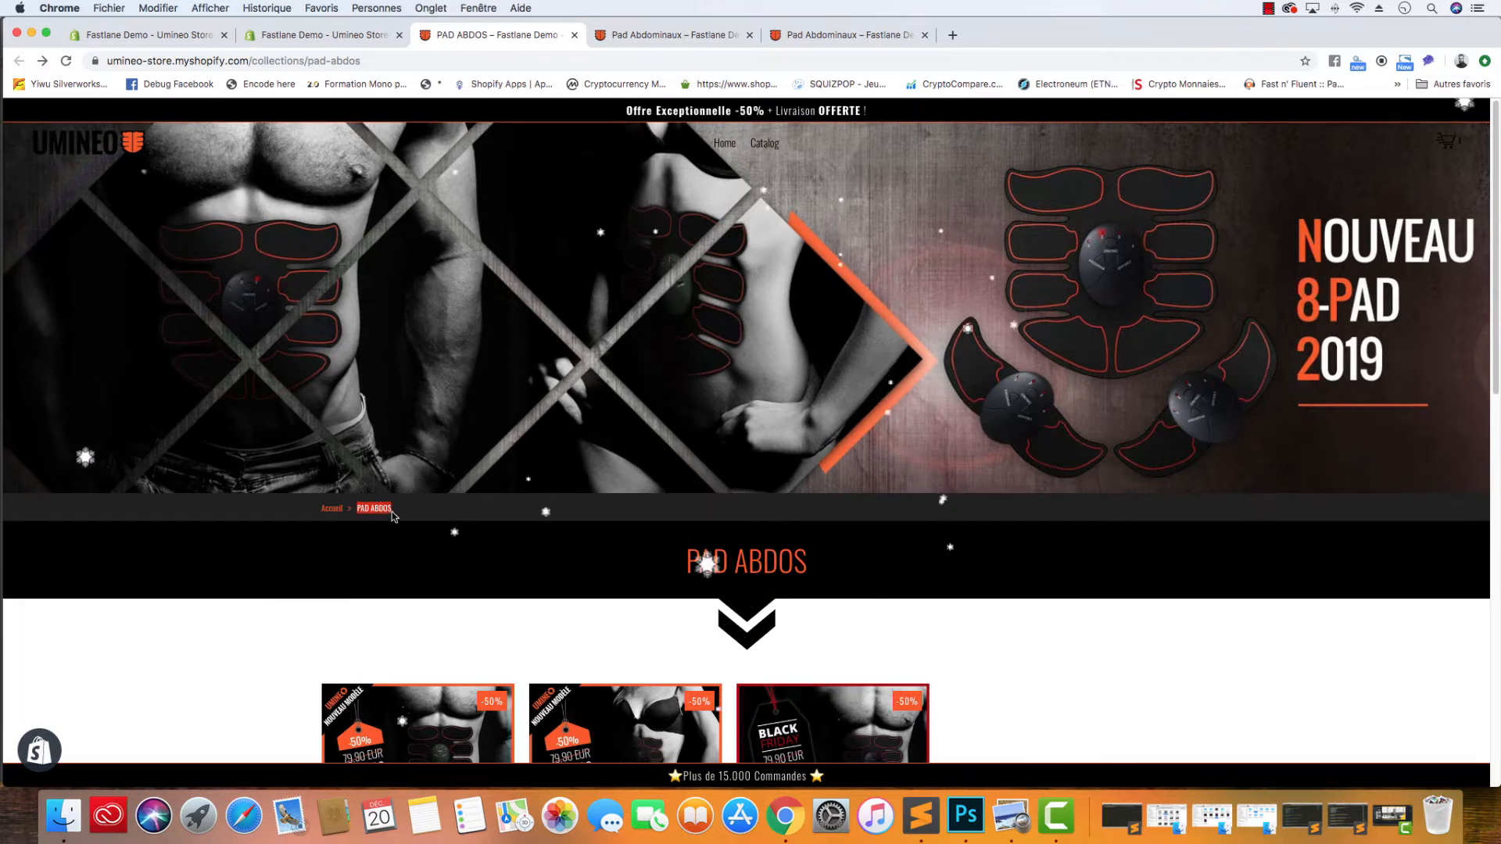
{"action": "left_click", "coordinate": [361, 523]}
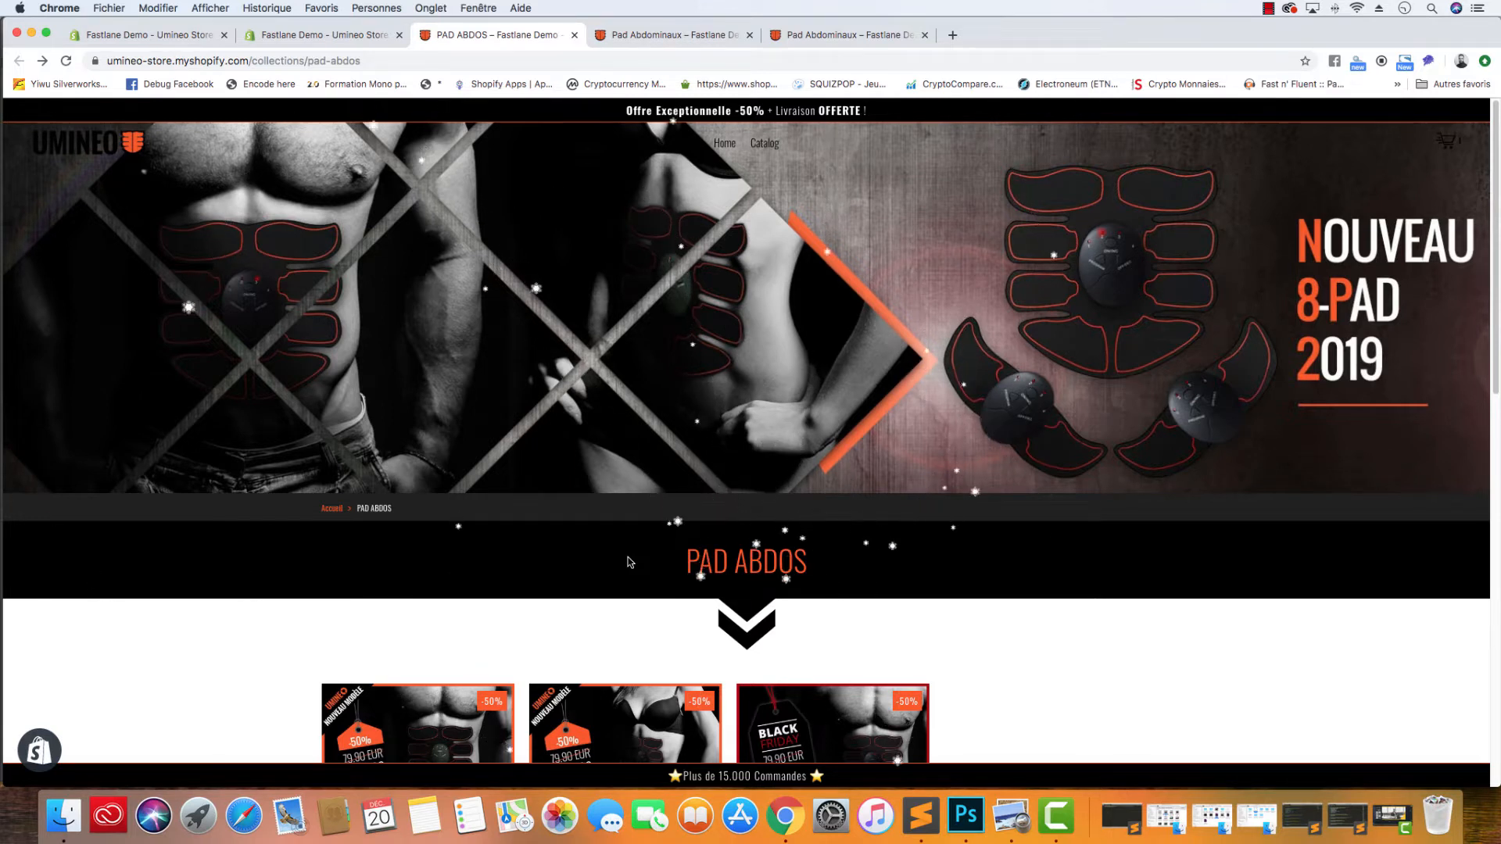
{"action": "left_click_drag", "start_coordinate": [392, 510], "coordinate": [361, 510]}
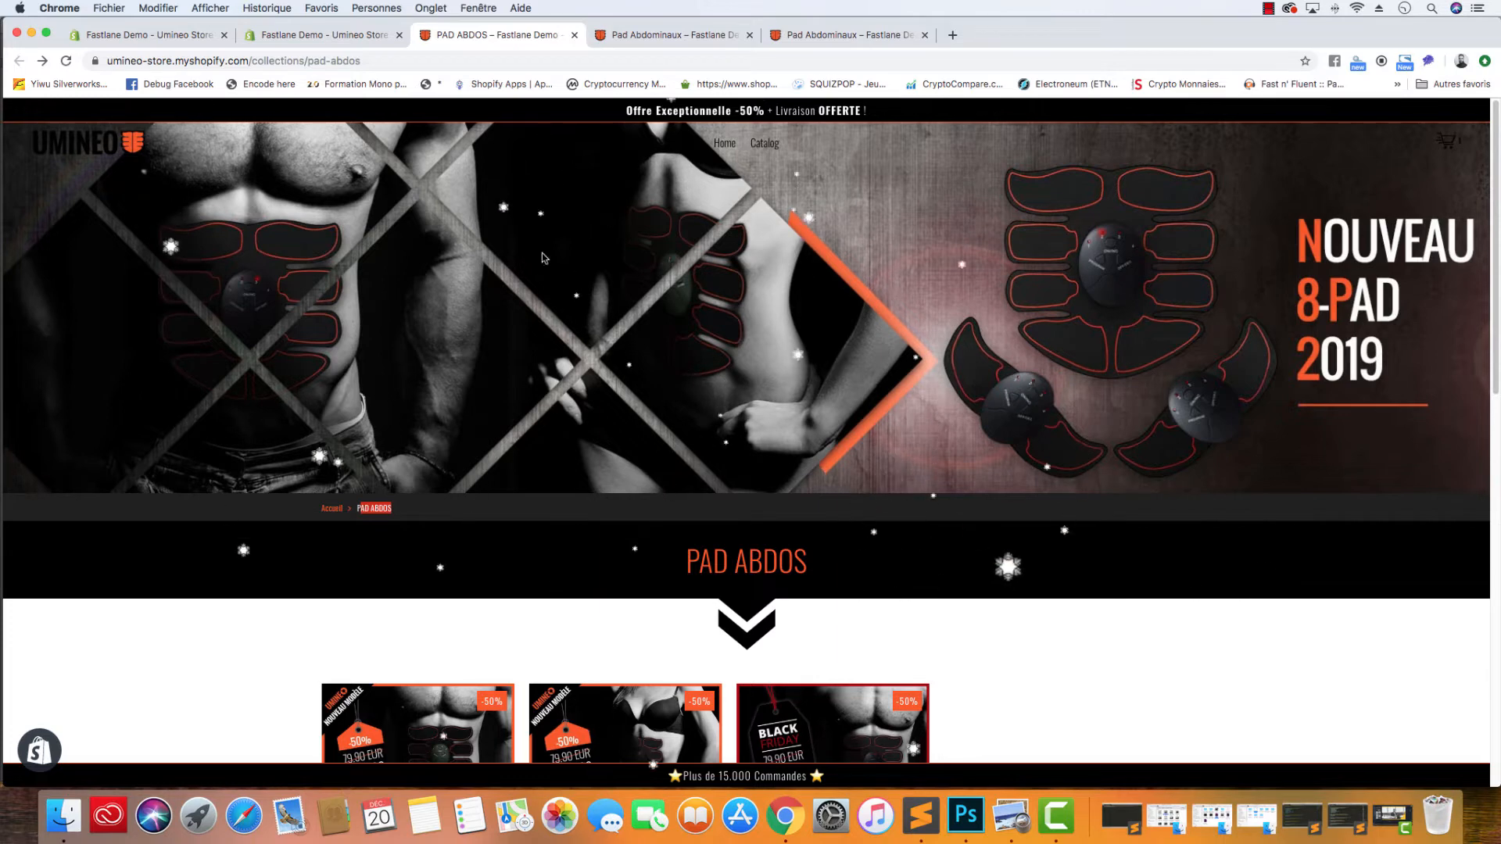
{"action": "left_click", "coordinate": [645, 36]}
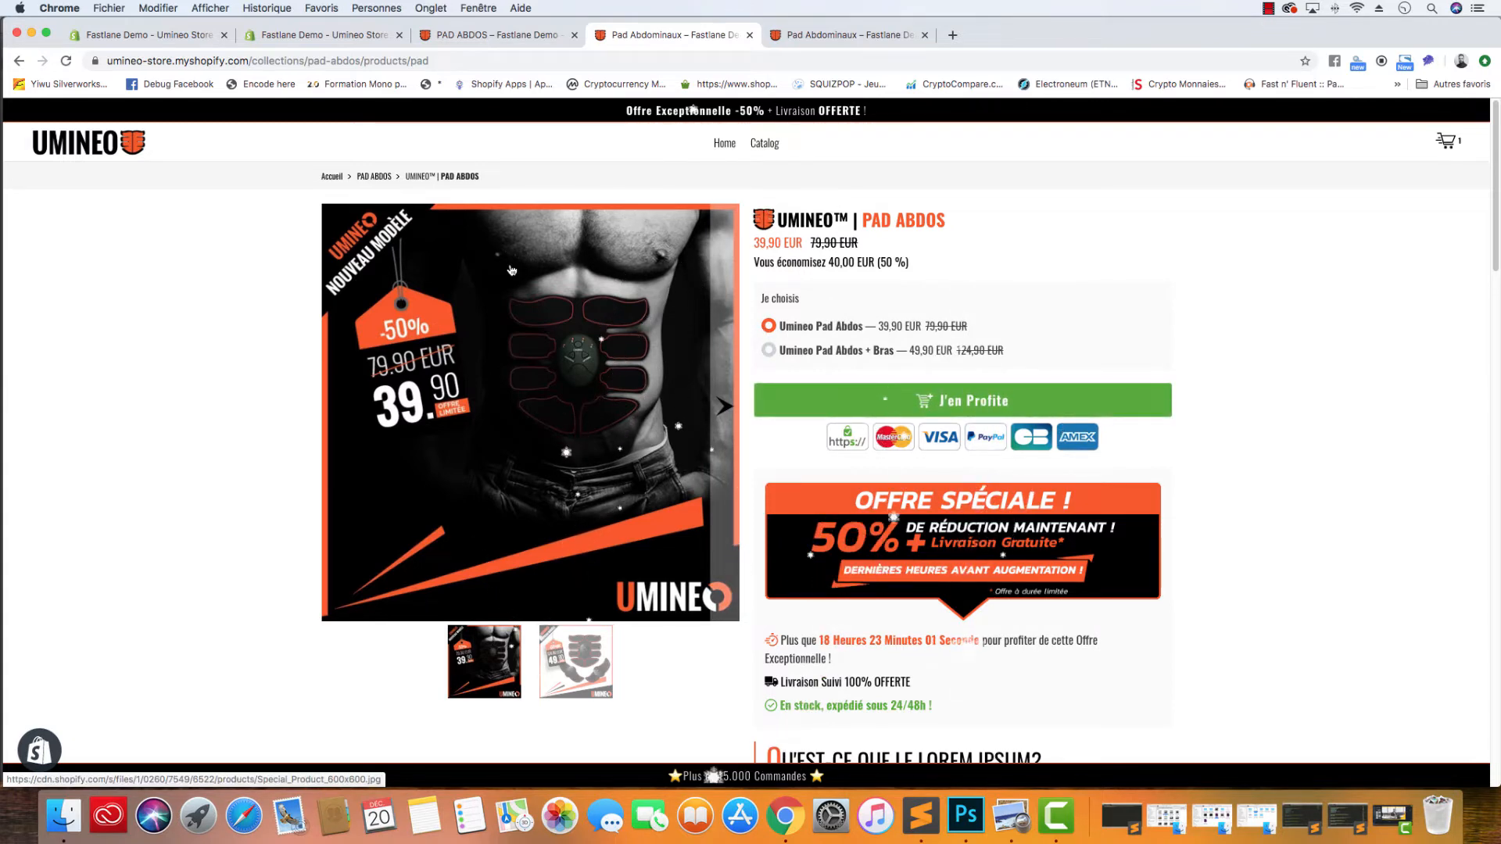
{"action": "left_click", "coordinate": [545, 35]}
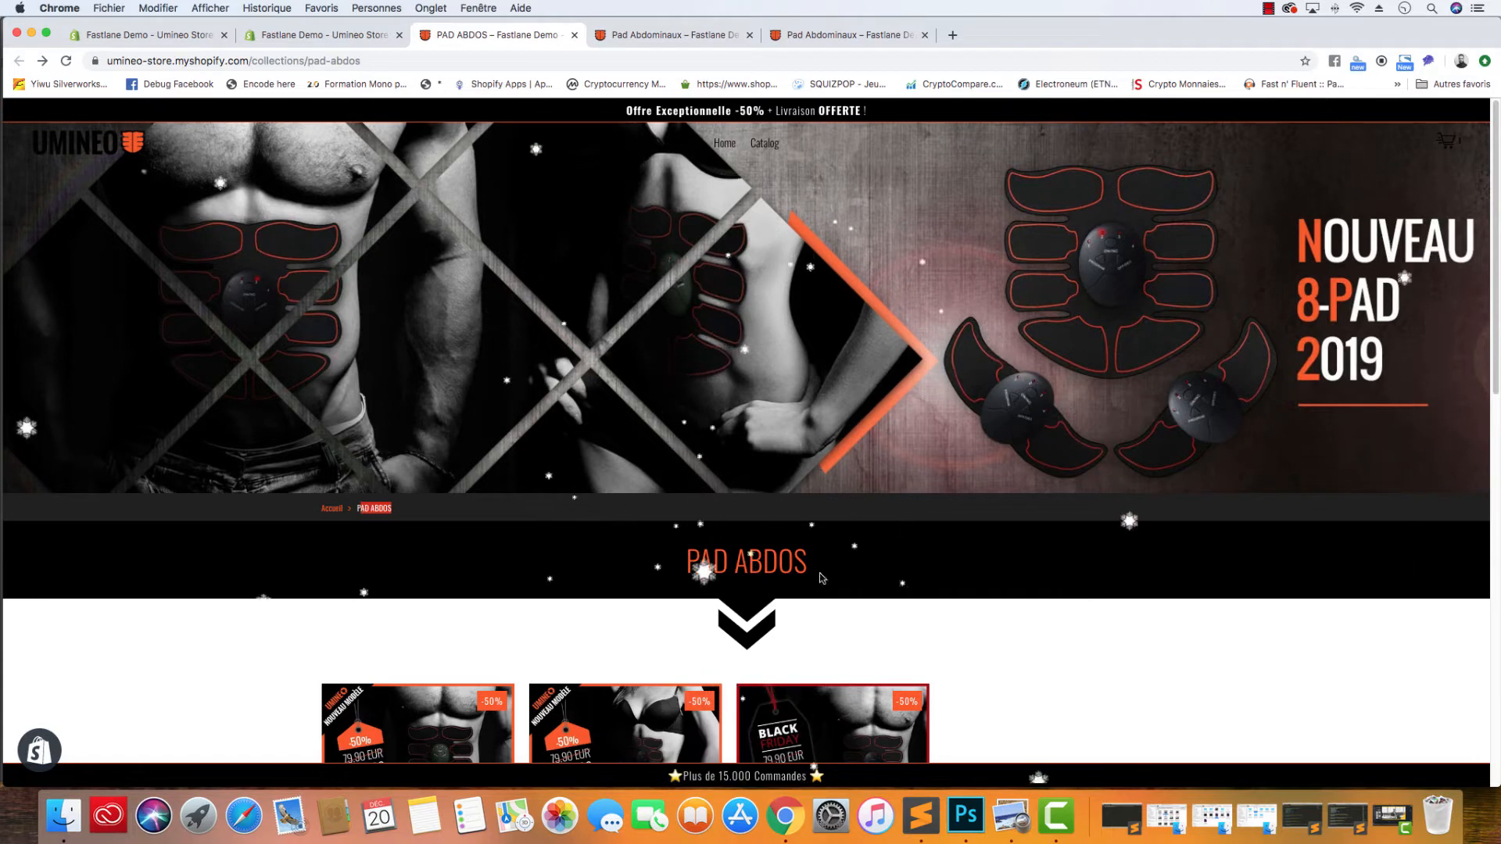
{"action": "left_click", "coordinate": [672, 34]}
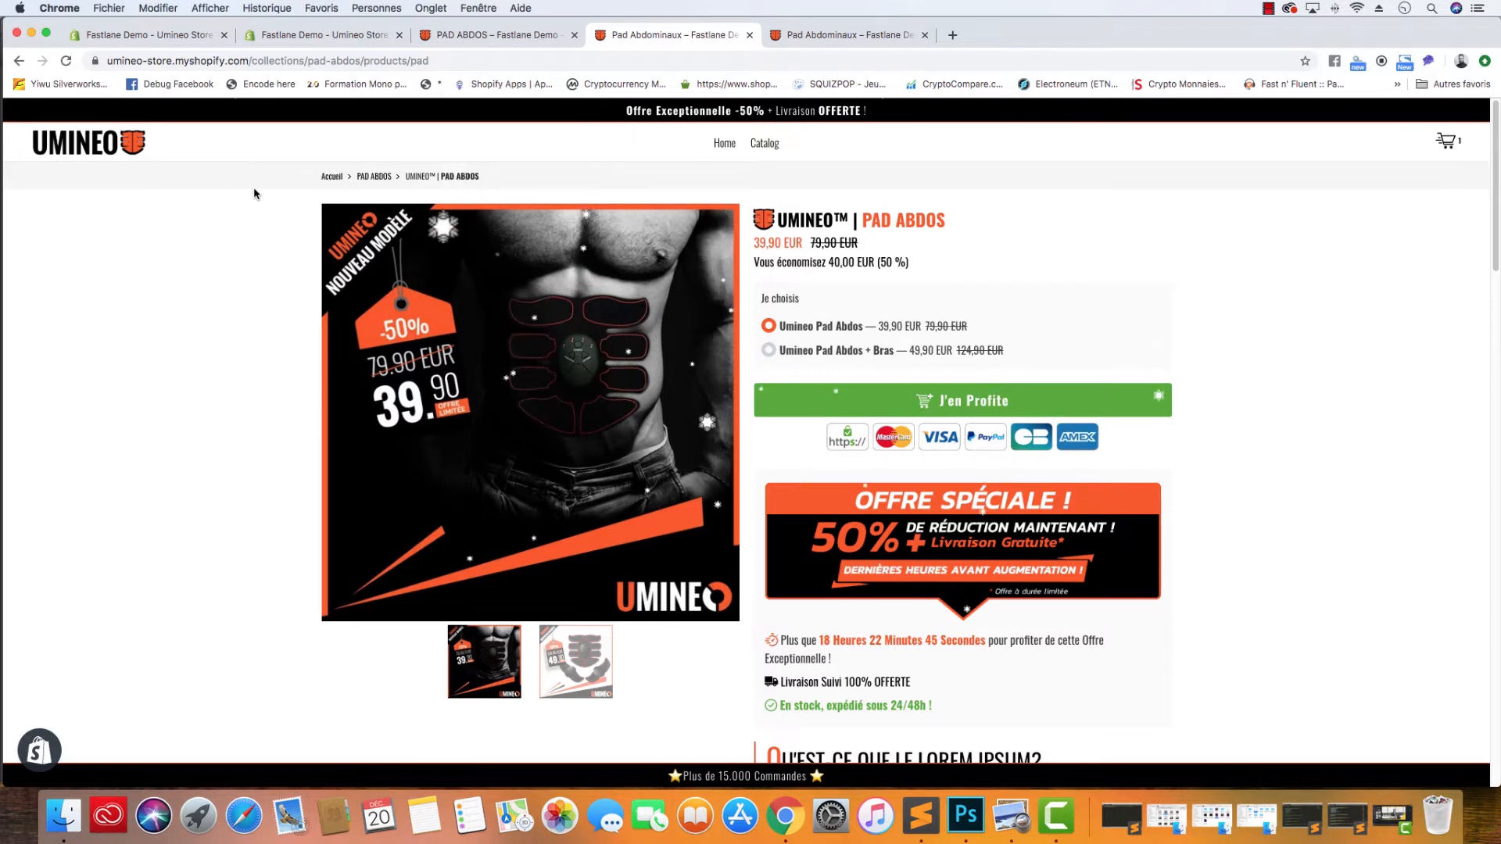
{"action": "left_click", "coordinate": [501, 34]}
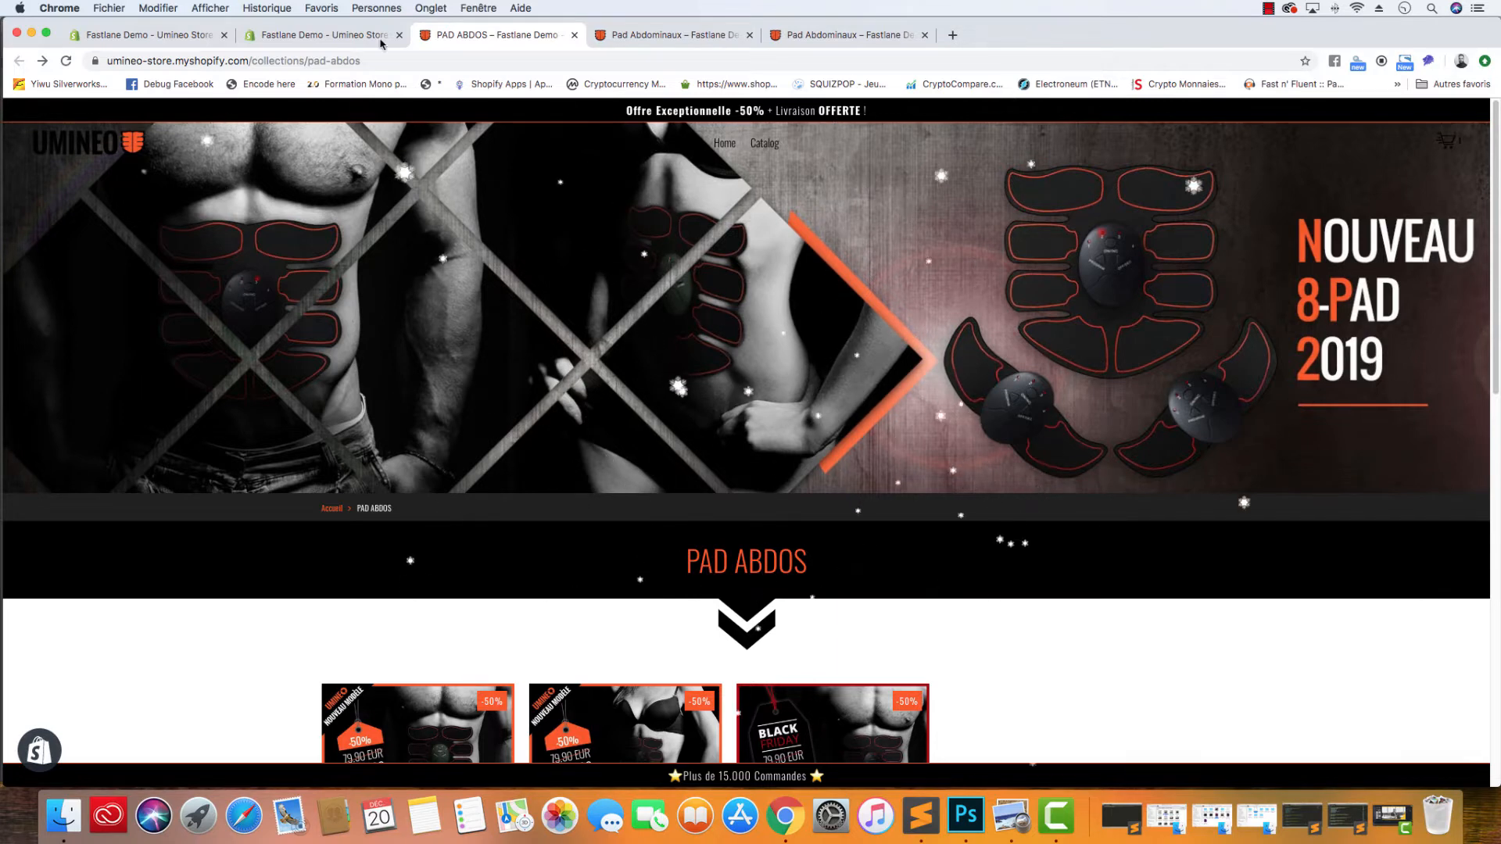
- Switch to the Shopify theme editor and preview the product pages
{"action": "left_click", "coordinate": [333, 37]}
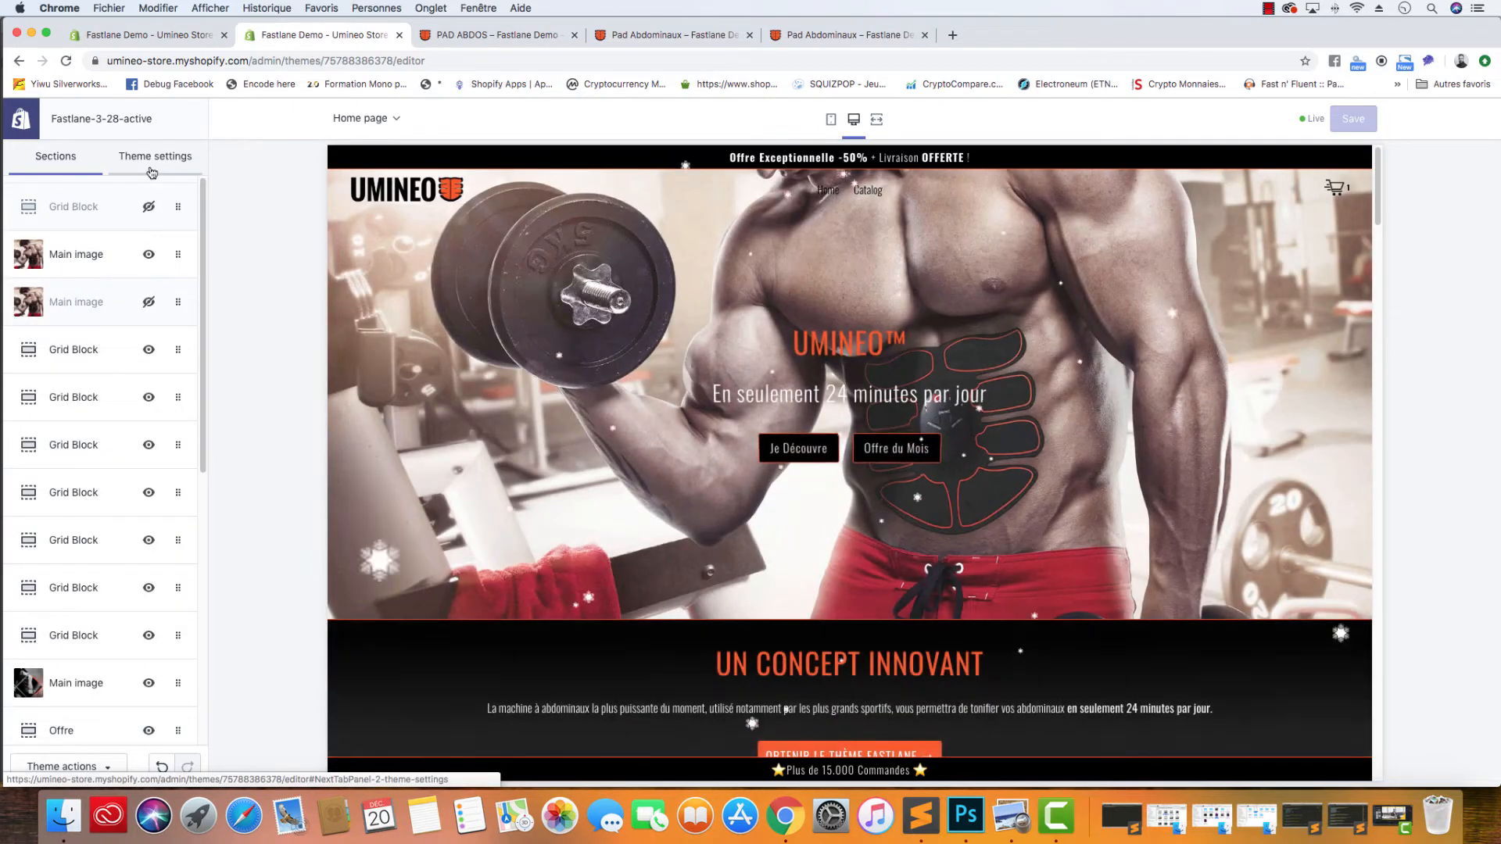
{"action": "left_click", "coordinate": [362, 120]}
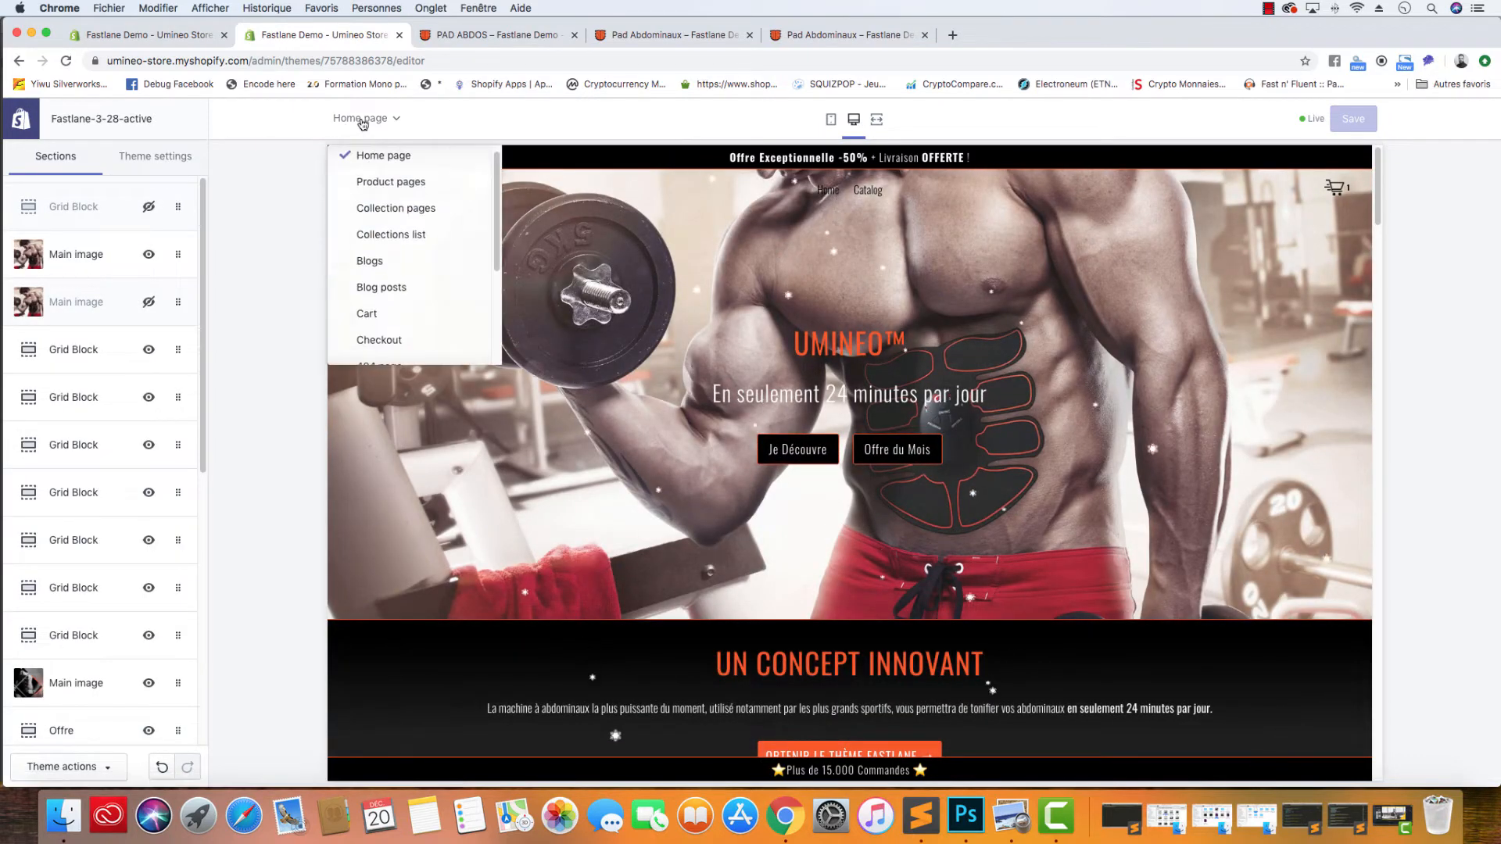
{"action": "left_click", "coordinate": [398, 192]}
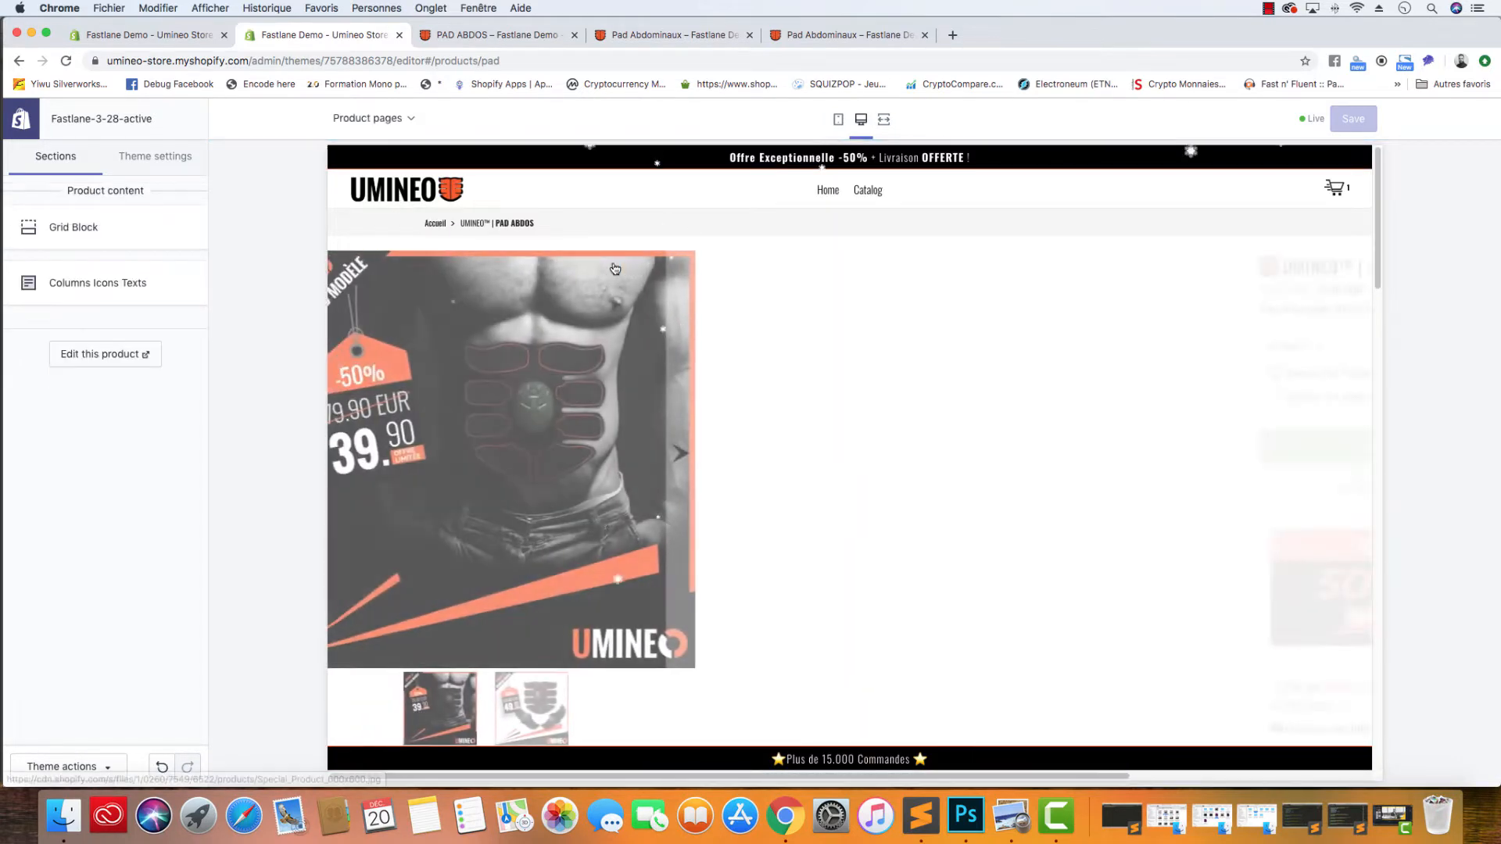
- Open the Header theme settings and go to the home text in the Breadcrumb section
{"action": "left_click", "coordinate": [145, 158]}
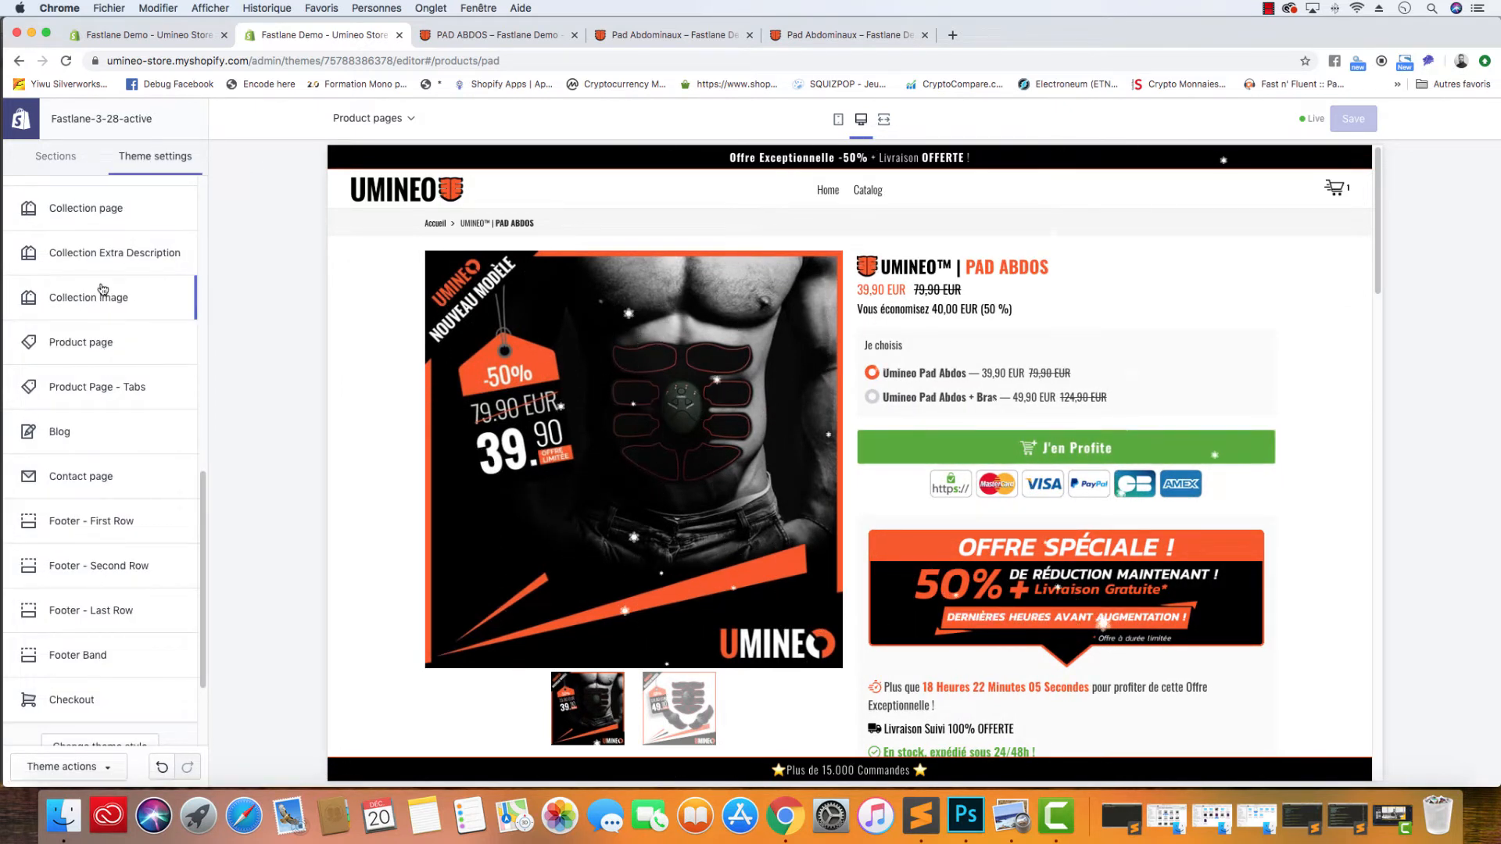
{"action": "scroll", "coordinate": [31, 328], "scroll_direction": "down", "scroll_amount": 3}
{"action": "scroll", "coordinate": [70, 391], "scroll_direction": "up", "scroll_amount": 10}
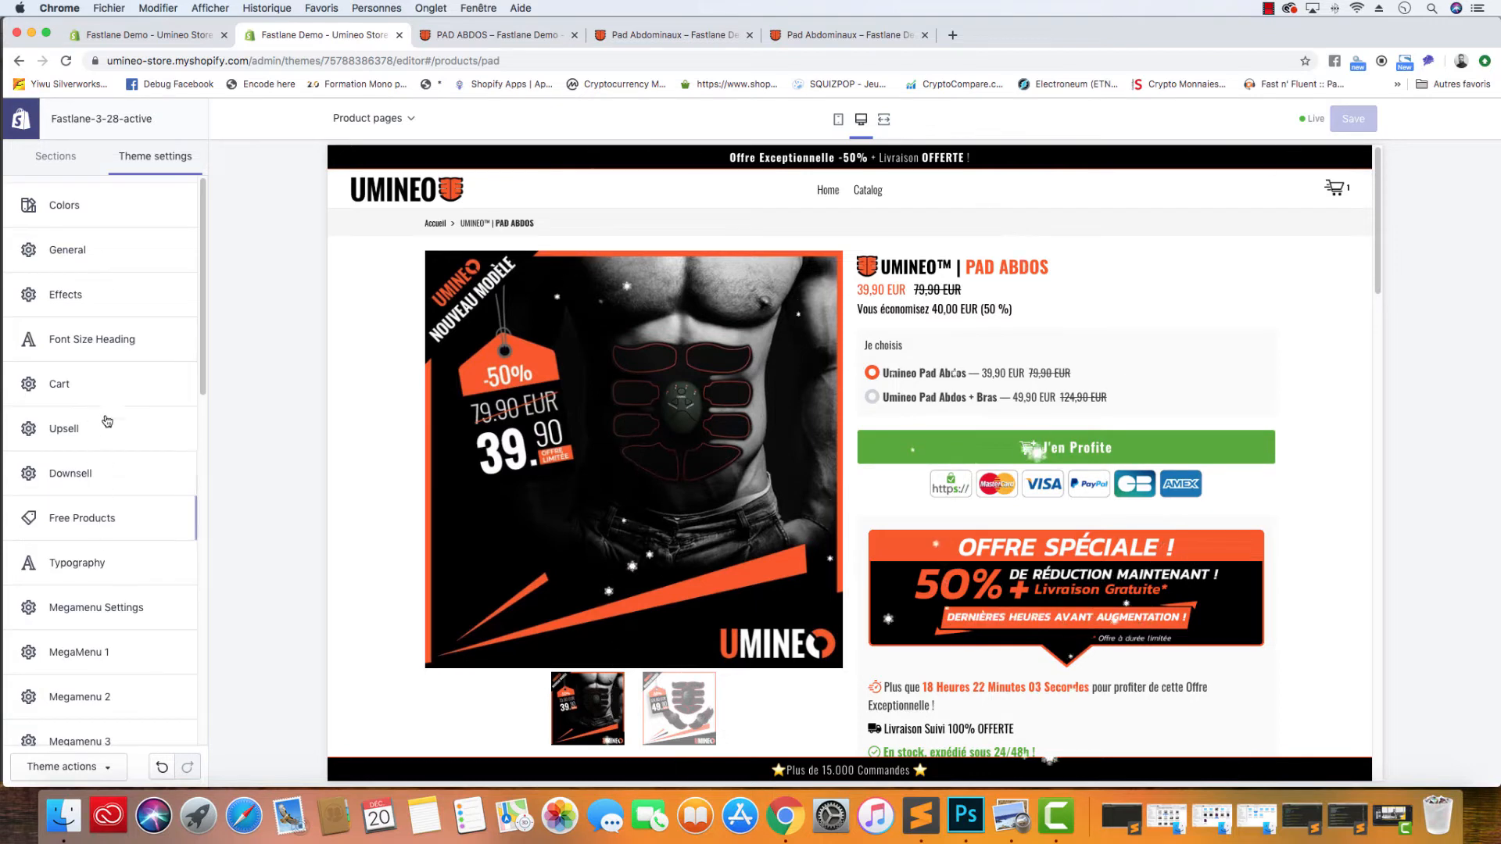
{"action": "scroll", "coordinate": [107, 409], "scroll_direction": "down", "scroll_amount": 5}
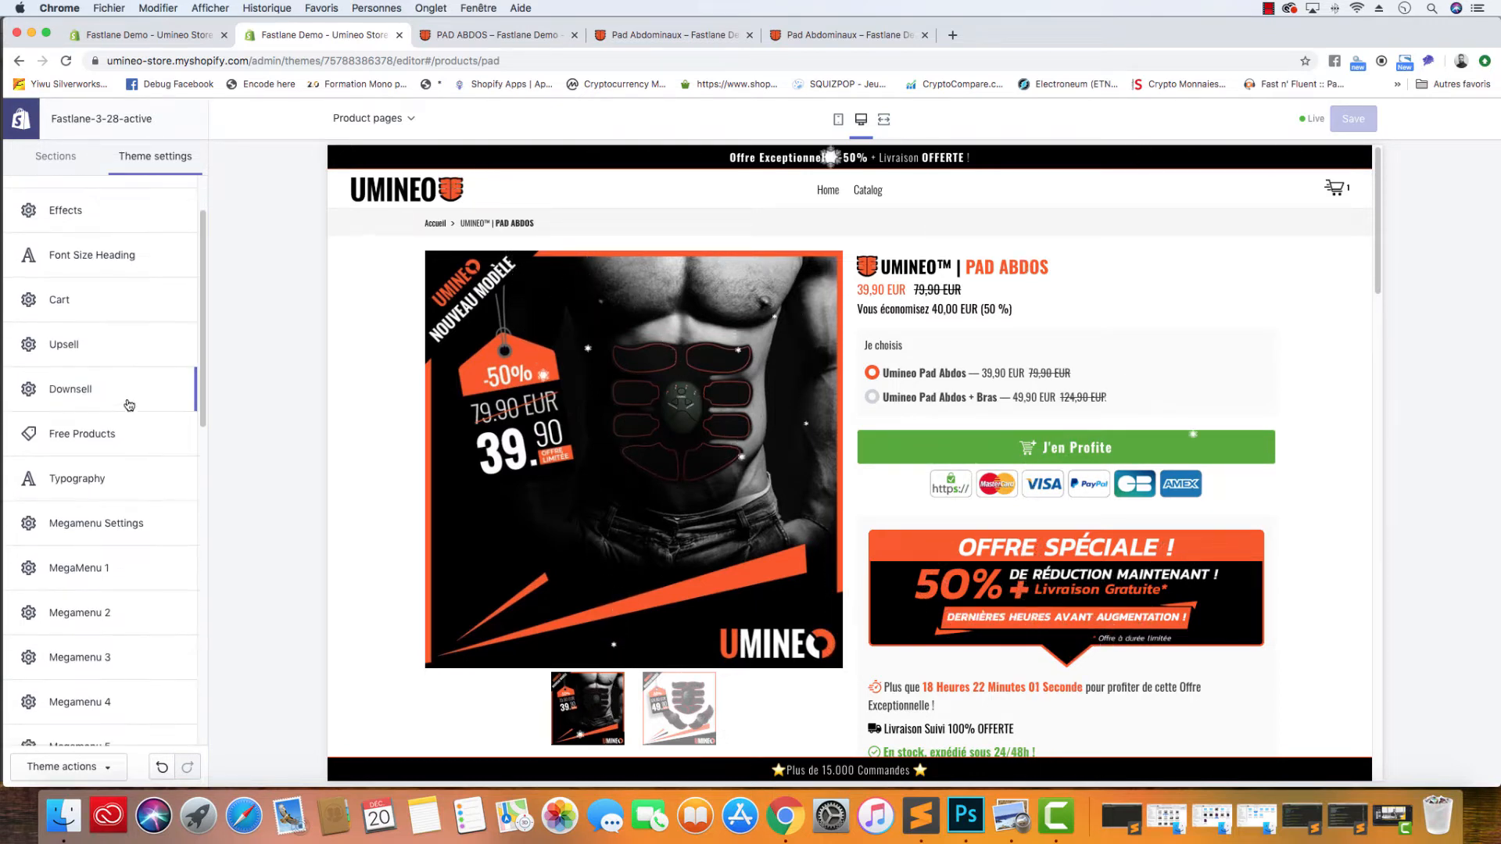
{"action": "left_click", "coordinate": [87, 569]}
{"action": "scroll", "coordinate": [31, 469], "scroll_direction": "down", "scroll_amount": 15}
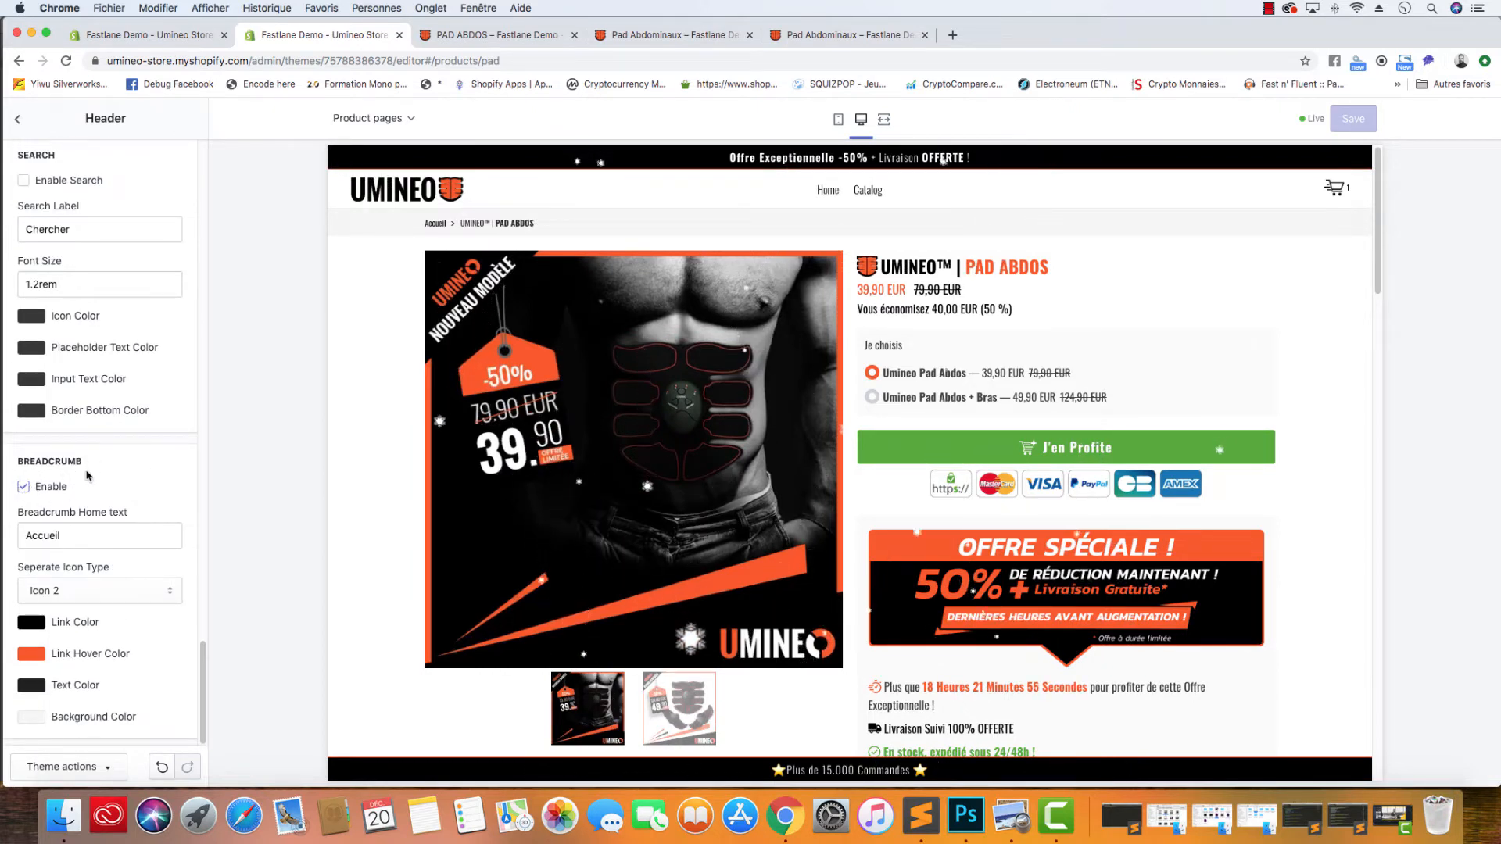
{"action": "double_click", "coordinate": [19, 538]}
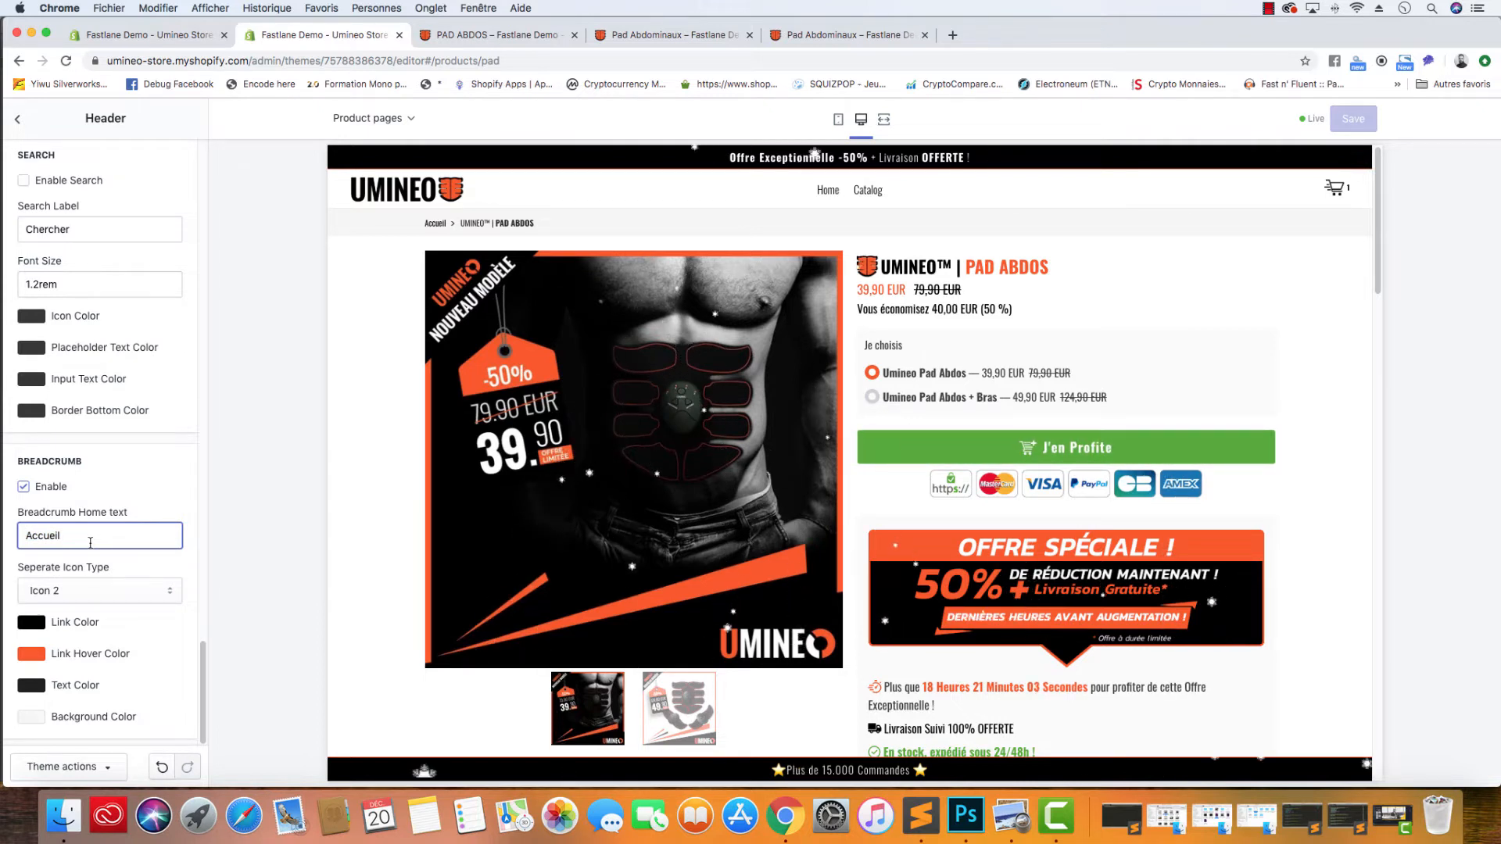
- Set the breadcrumb's separator icon type to Icon 5
{"action": "left_click", "coordinate": [88, 591]}
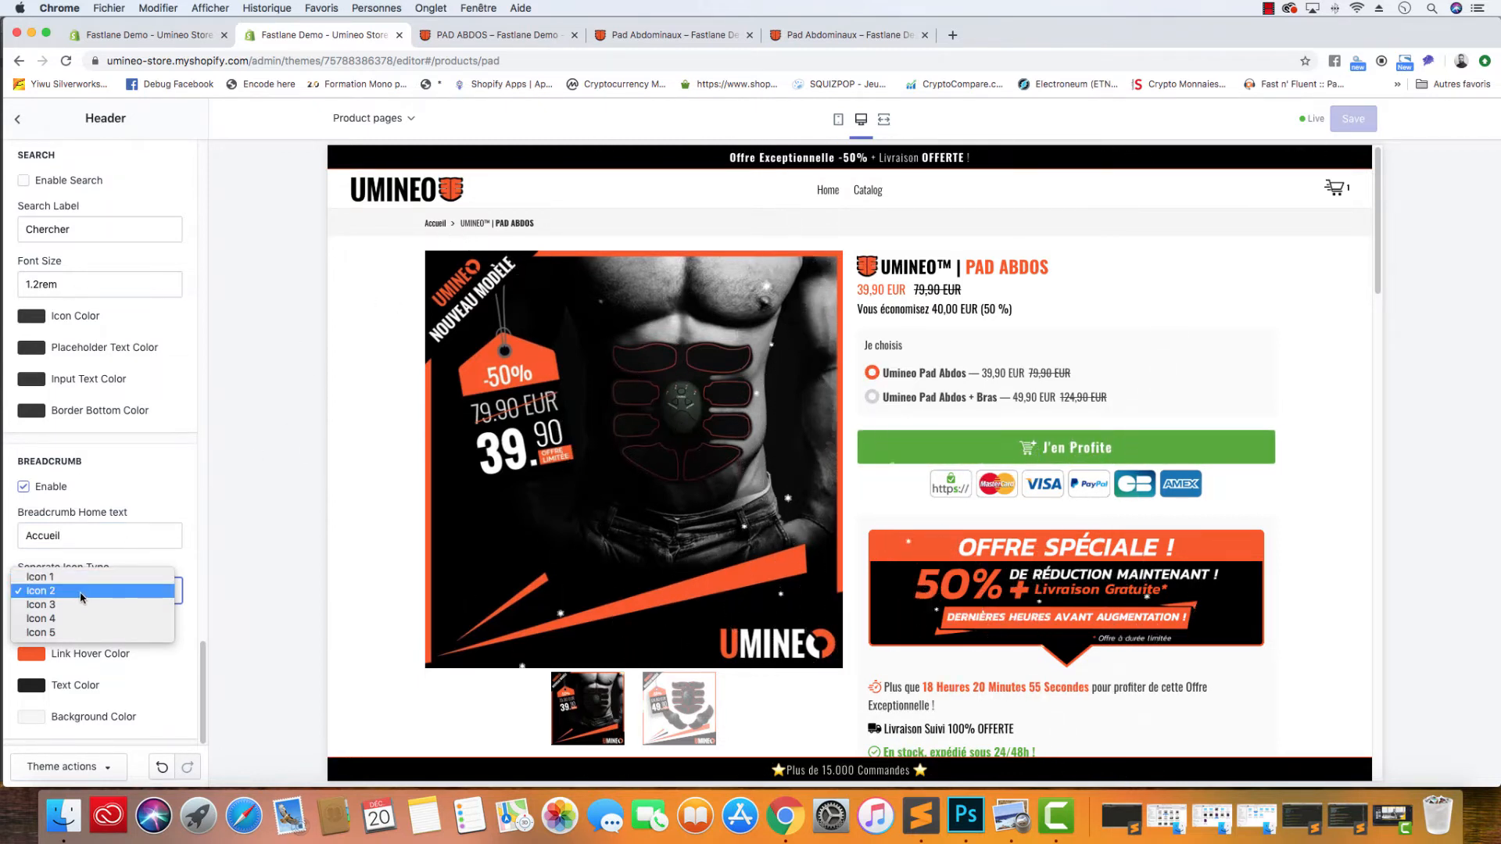
{"action": "left_click", "coordinate": [76, 632]}
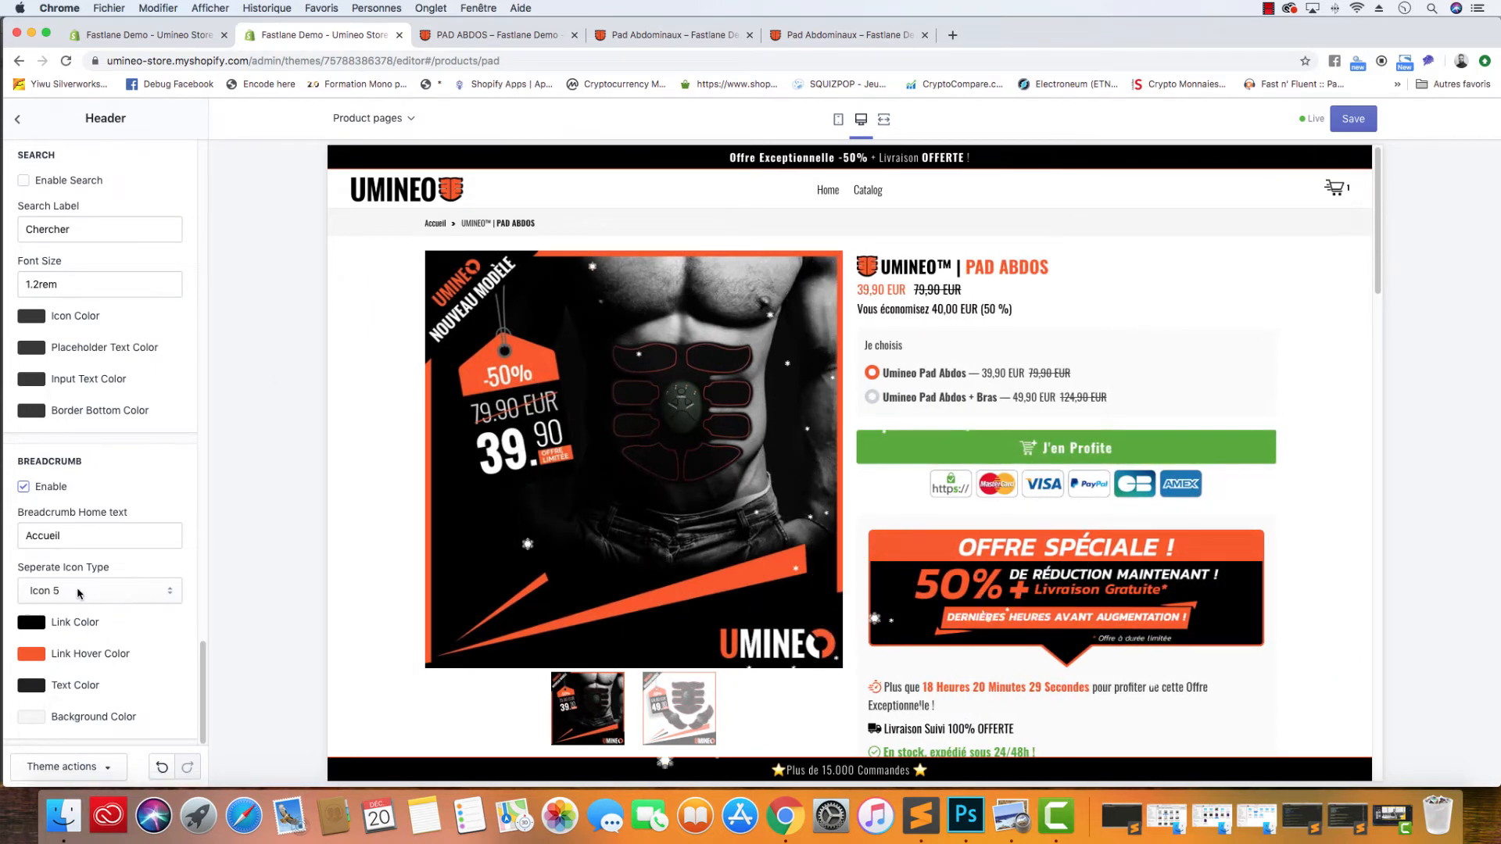
{"action": "left_click", "coordinate": [107, 587]}
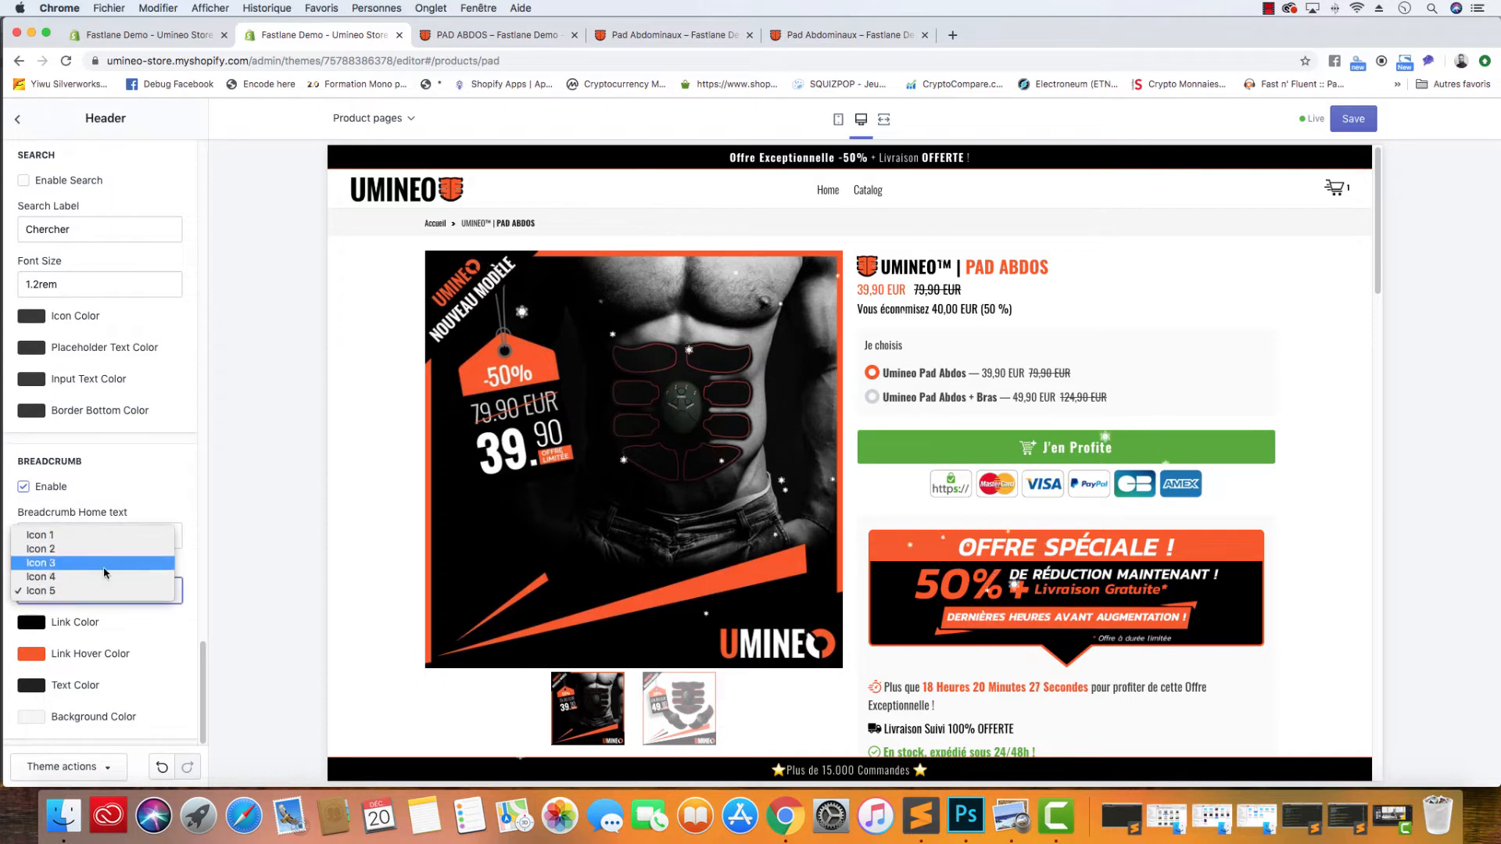
{"action": "left_click", "coordinate": [179, 493]}
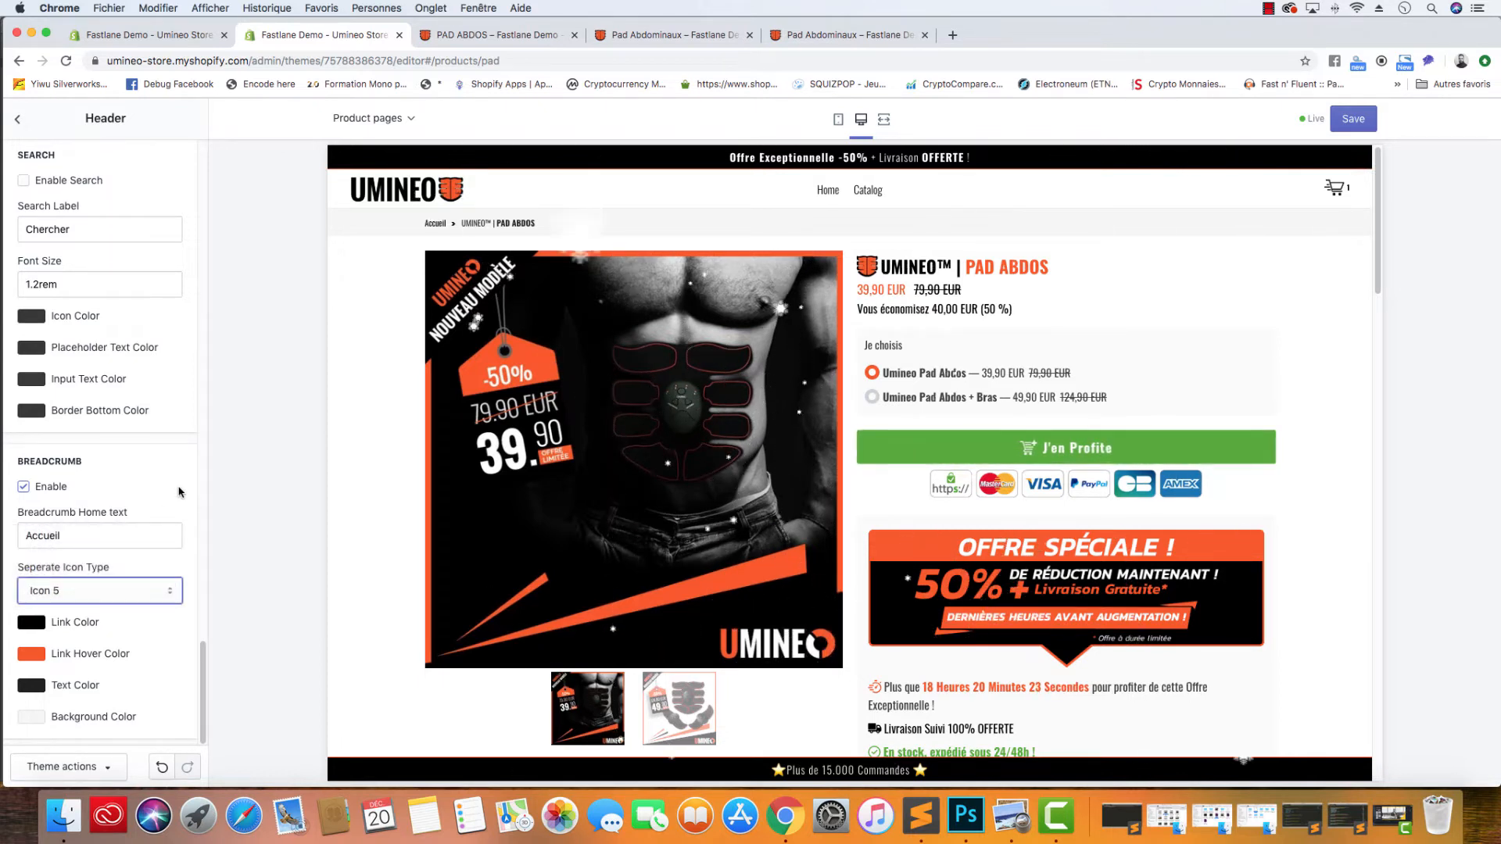
- Set the breadcrumb separator to Icon 2 and highlight the product name in the previewed breadcrumb
{"action": "left_click", "coordinate": [119, 600]}
{"action": "left_click", "coordinate": [47, 543]}
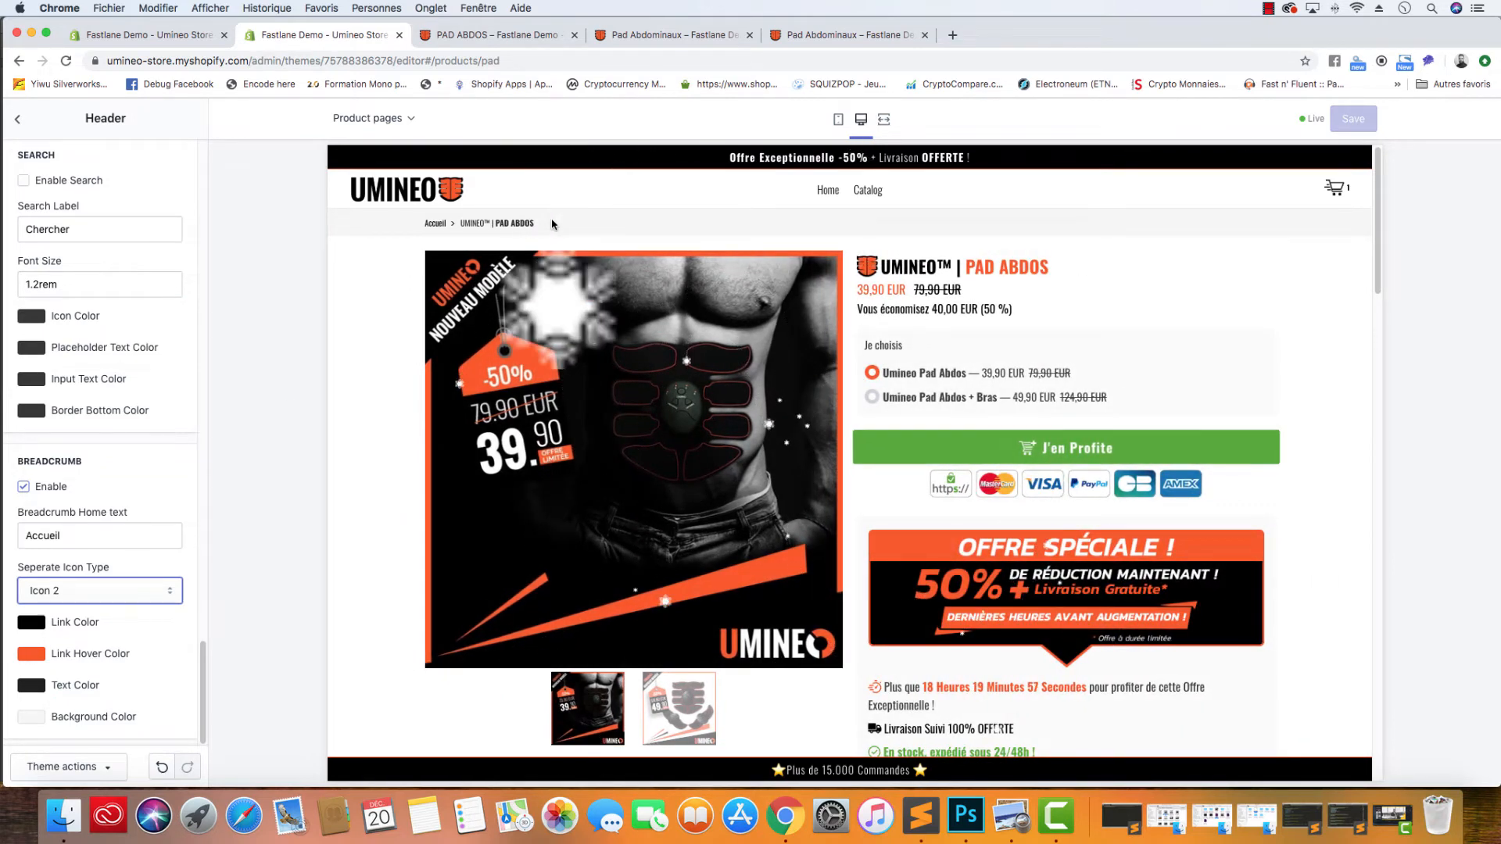
{"action": "left_click_drag", "start_coordinate": [543, 227], "coordinate": [459, 225]}
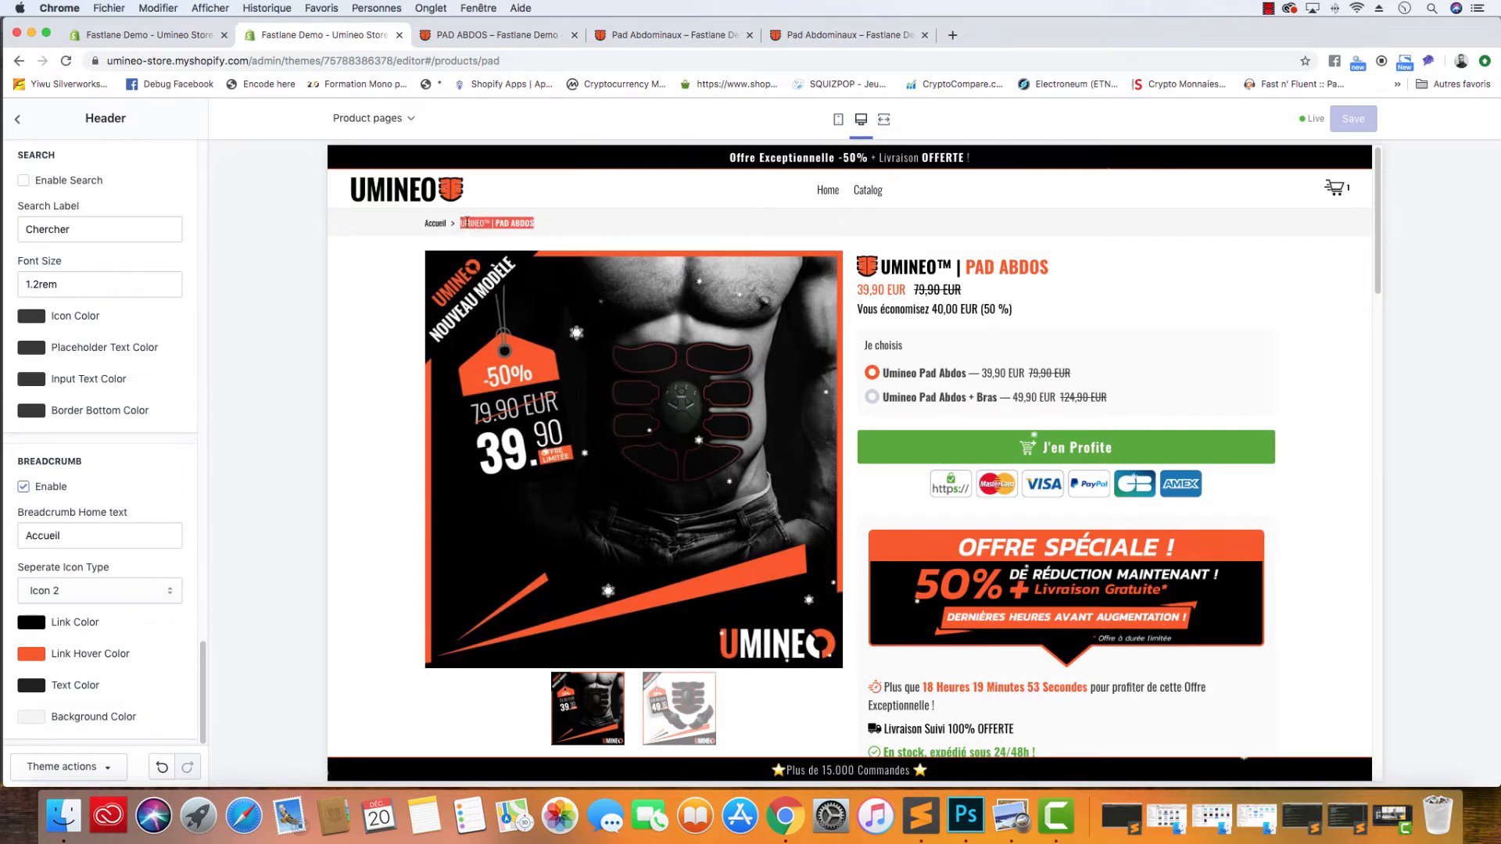
- Try the color #C8BFBF as the breadcrumb's background
{"action": "left_click", "coordinate": [31, 718]}
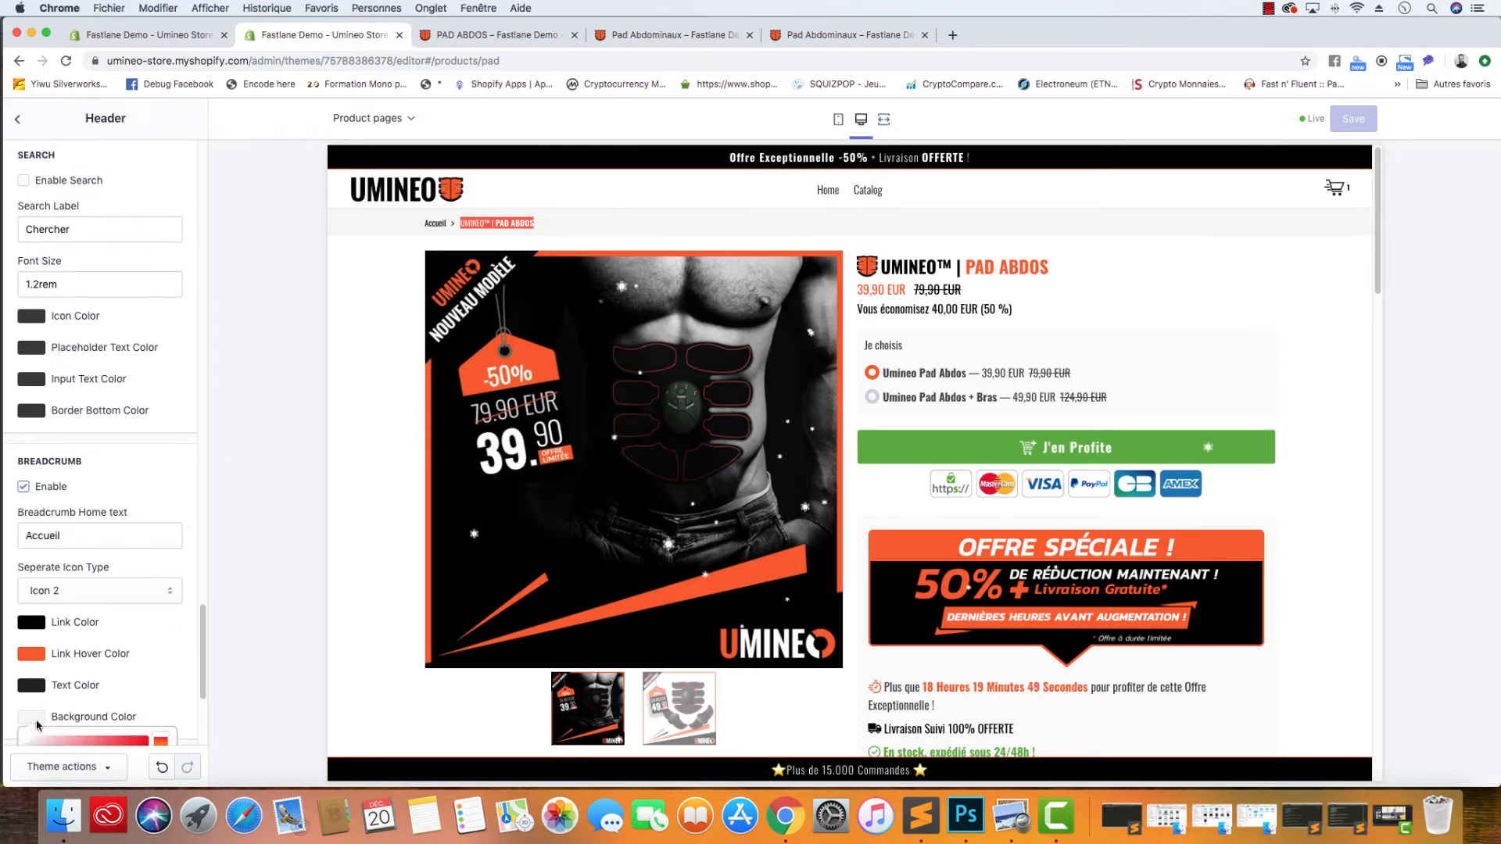
{"action": "scroll", "coordinate": [92, 676], "scroll_direction": "down", "scroll_amount": 5}
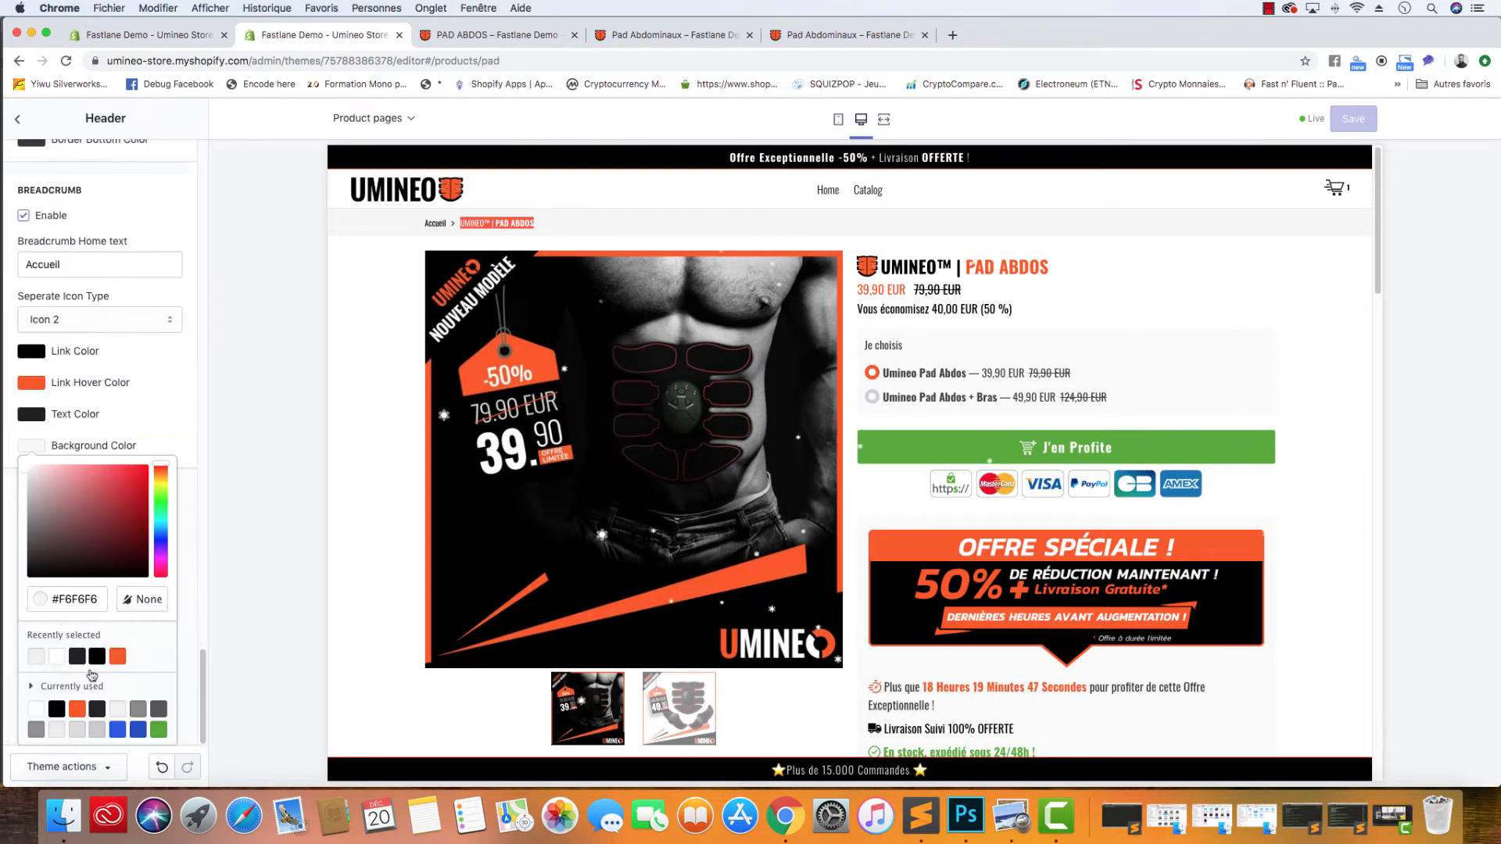
{"action": "left_click_drag", "start_coordinate": [62, 542], "coordinate": [31, 486]}
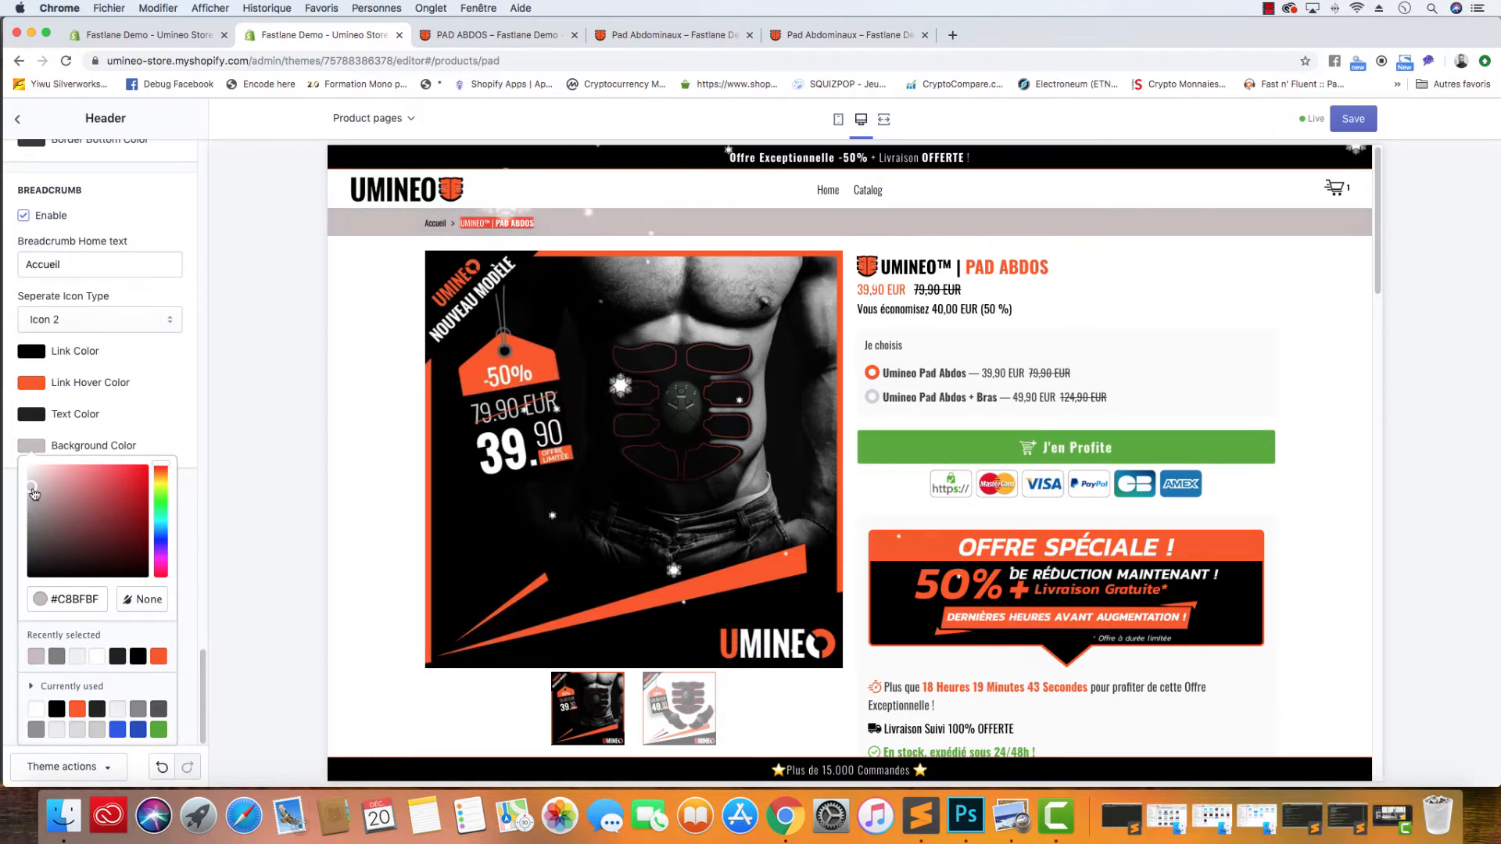
{"action": "left_click", "coordinate": [184, 371]}
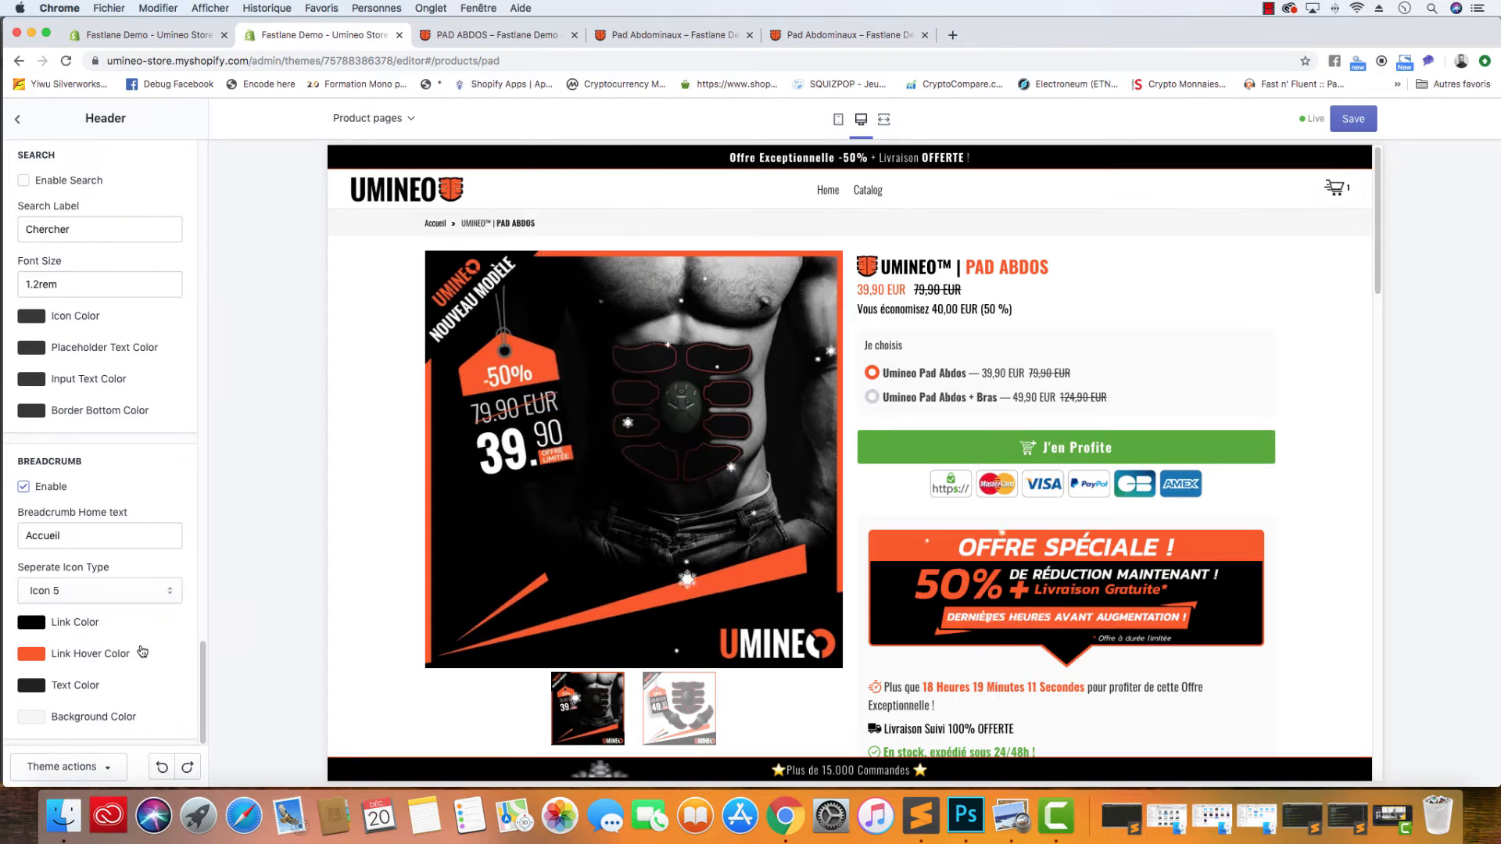
- View the breadcrumb on the live PAD ABDOS collection page and switch the theme editor preview to the collection page
{"action": "left_click", "coordinate": [527, 40]}
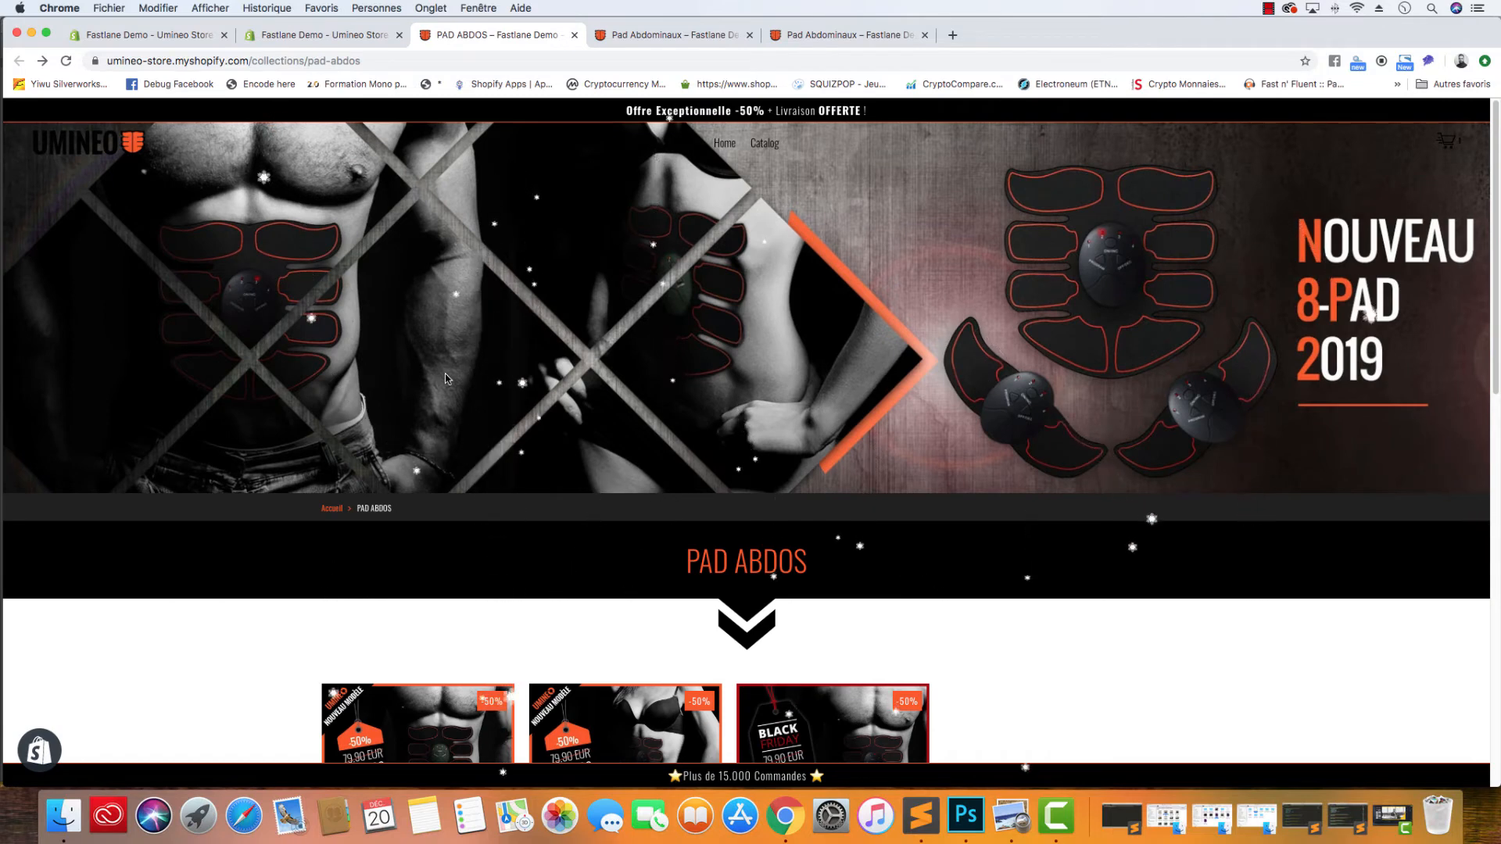
{"action": "left_click", "coordinate": [316, 36]}
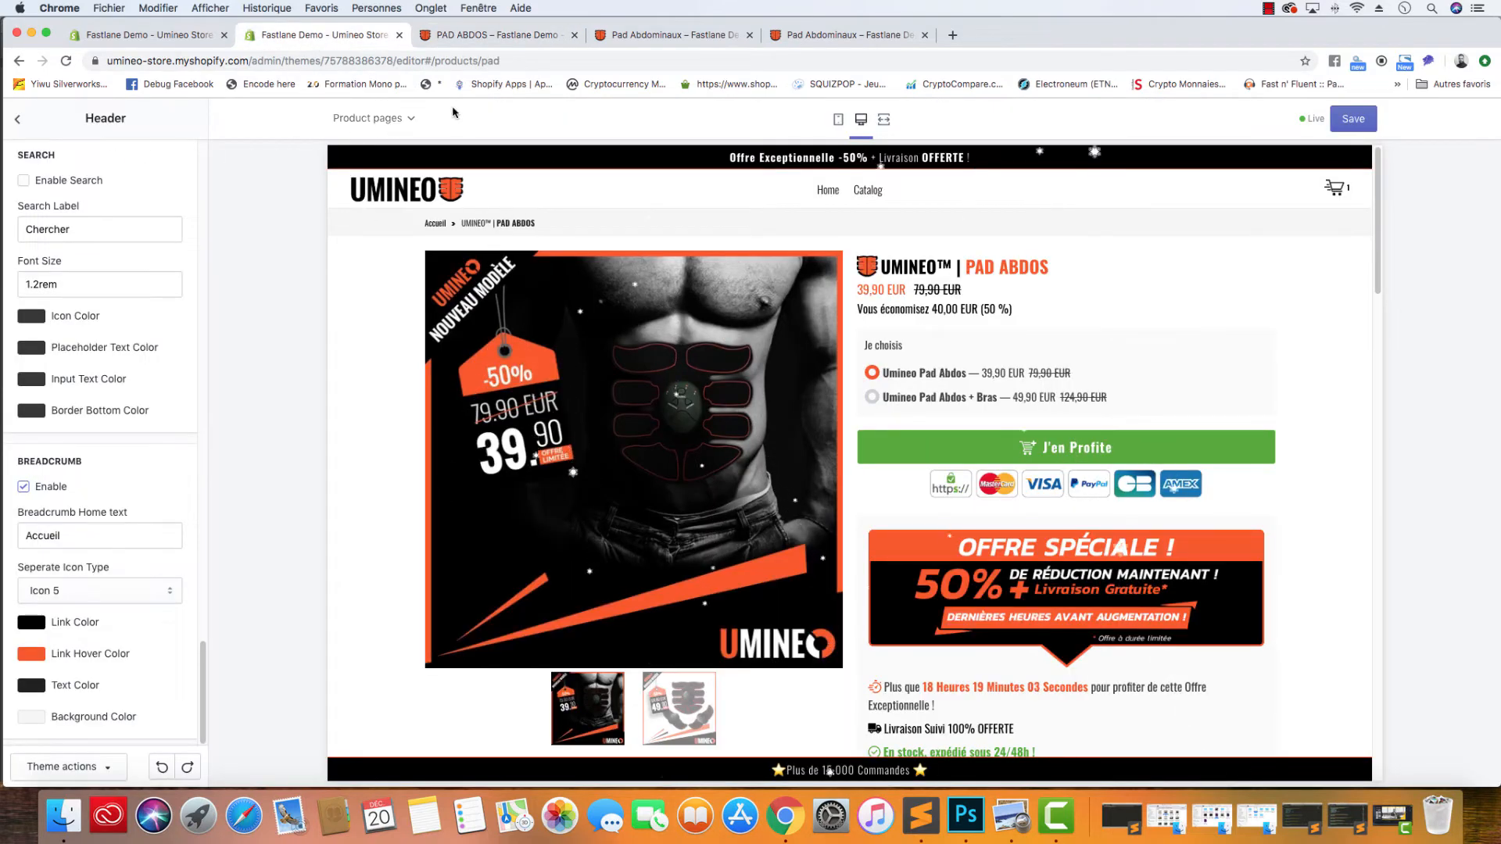
{"action": "left_click", "coordinate": [375, 118]}
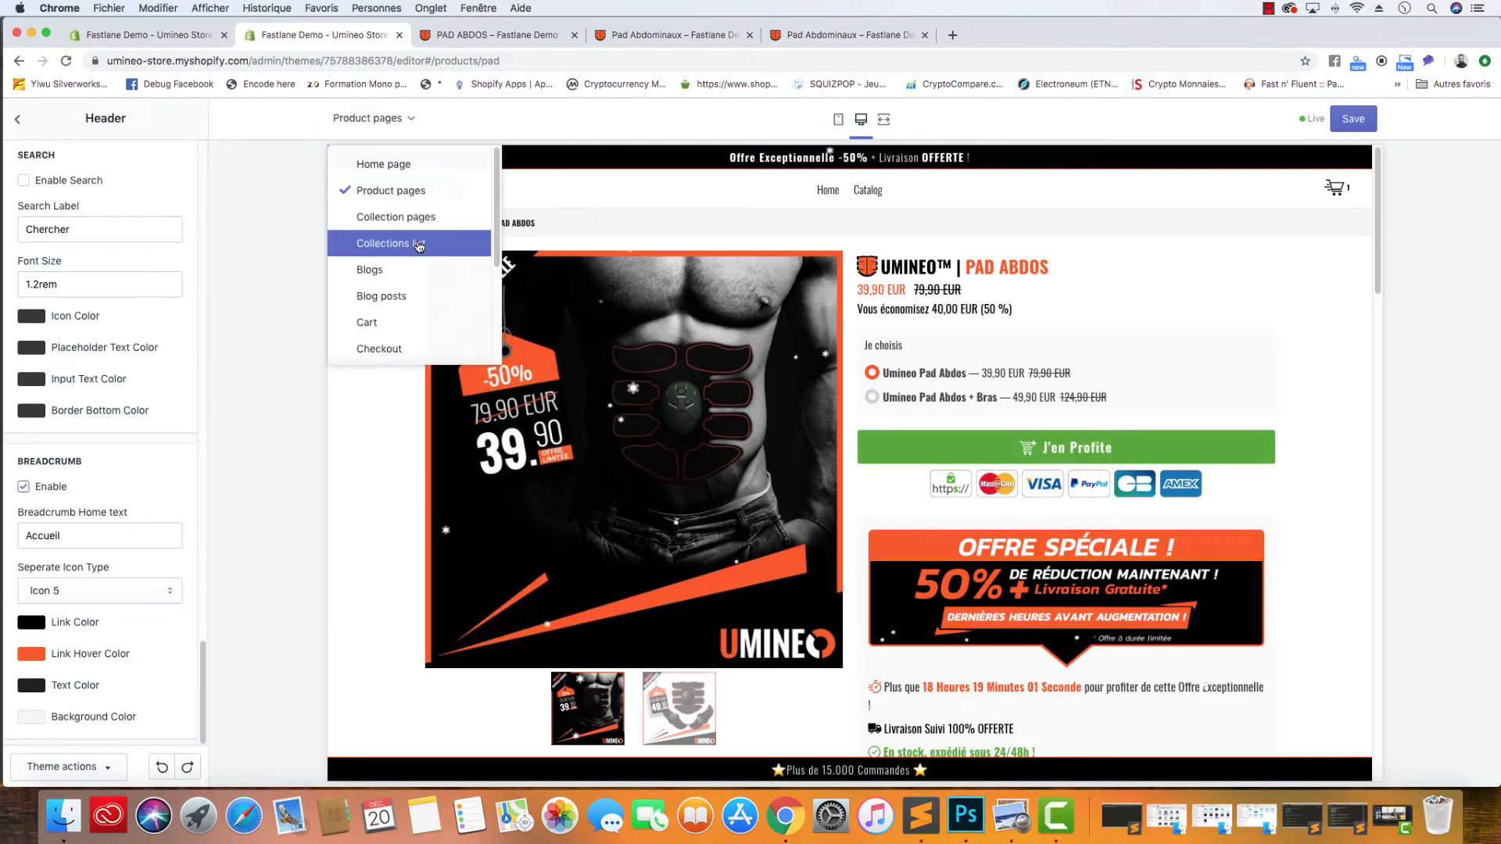
{"action": "left_click", "coordinate": [418, 243]}
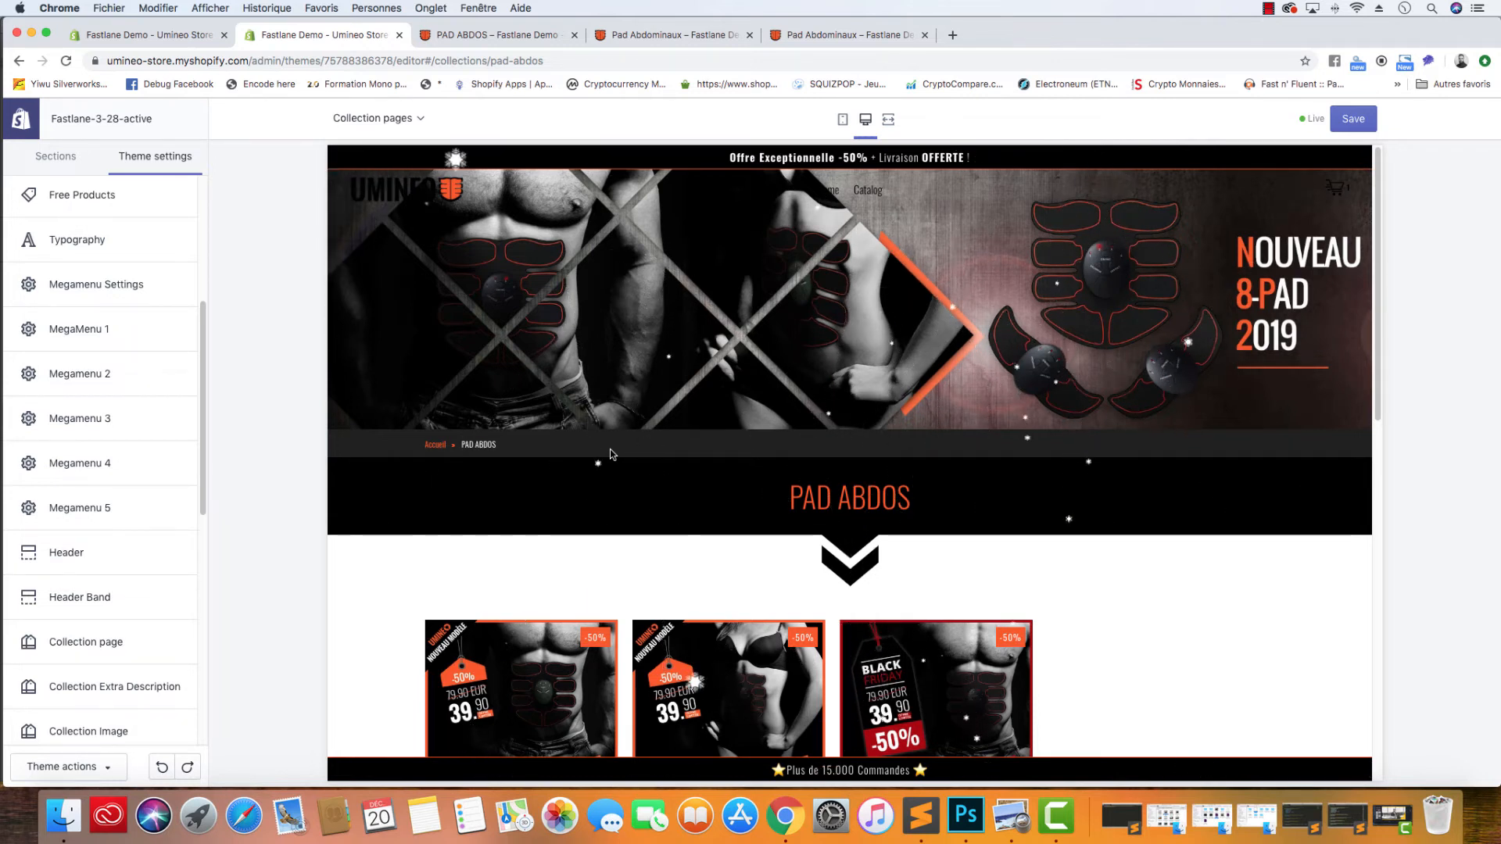
- Open the Collection page theme settings and go to the home text in their Breadcrumb section
{"action": "left_click", "coordinate": [84, 643]}
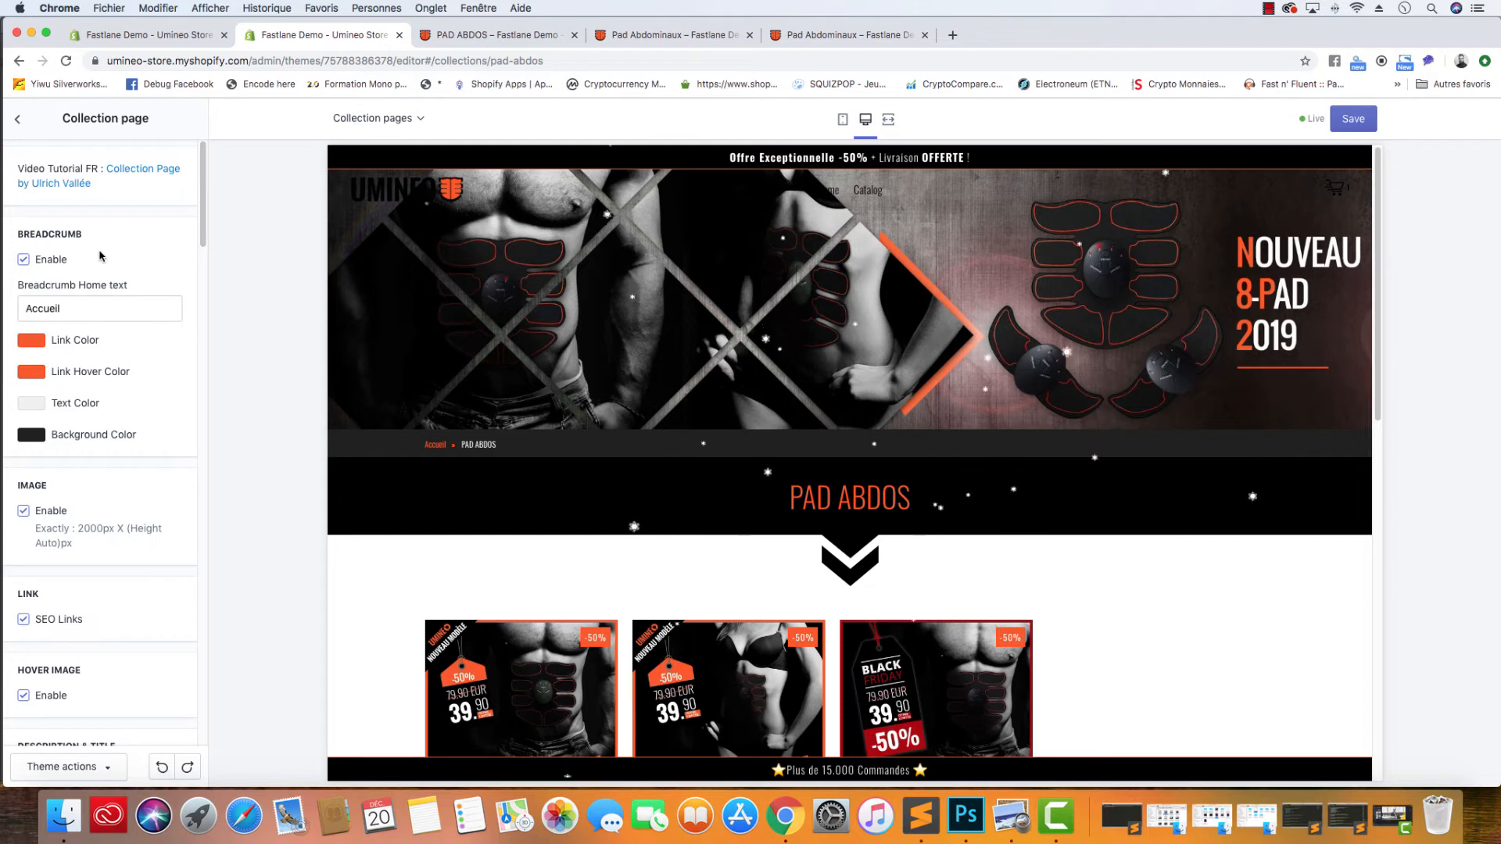
{"action": "left_click", "coordinate": [66, 316]}
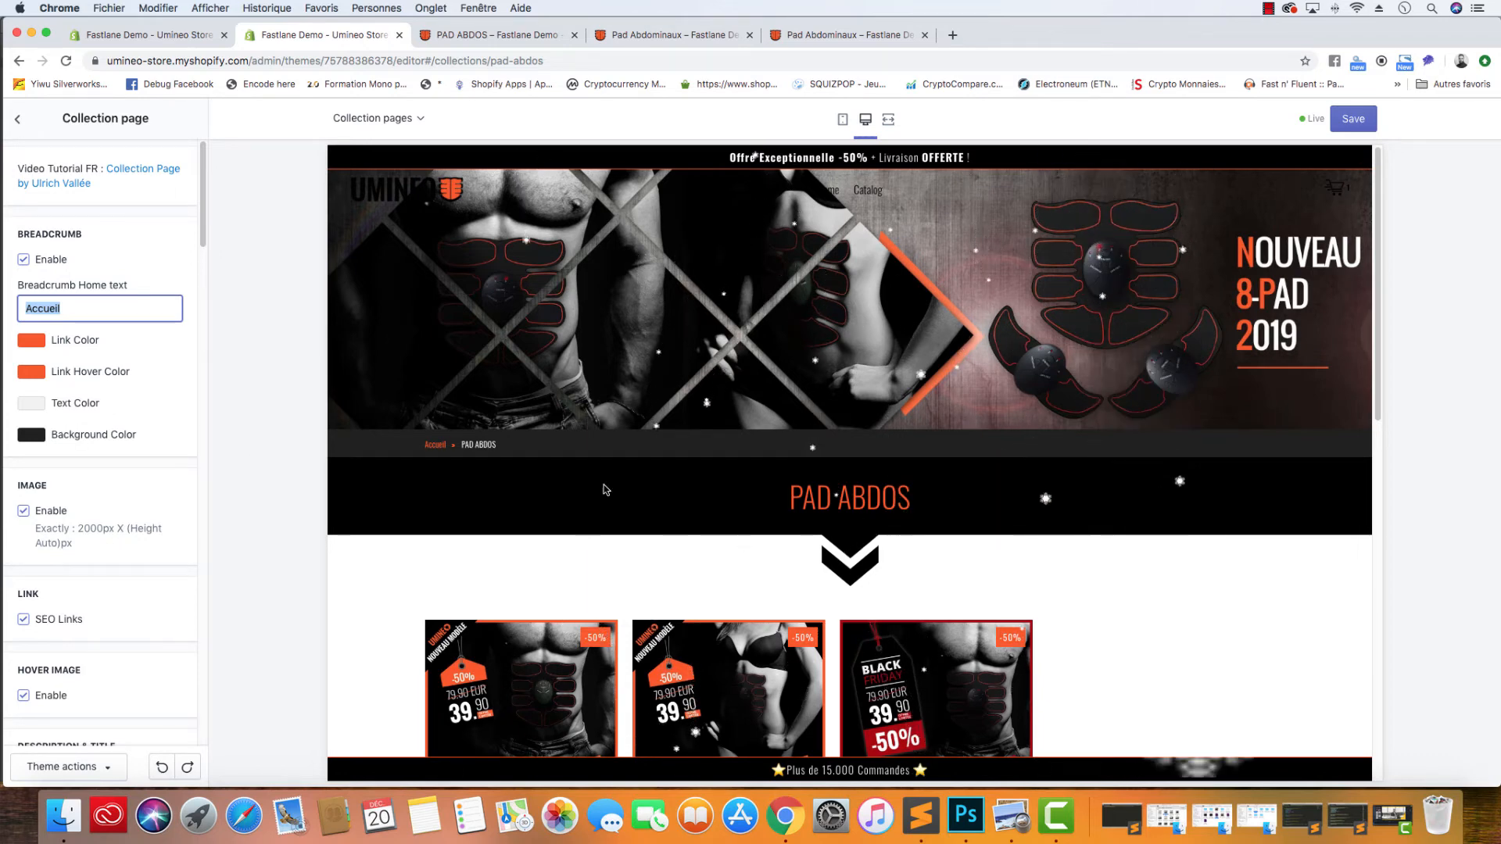
{"action": "scroll", "coordinate": [100, 511], "scroll_direction": "down", "scroll_amount": 6}
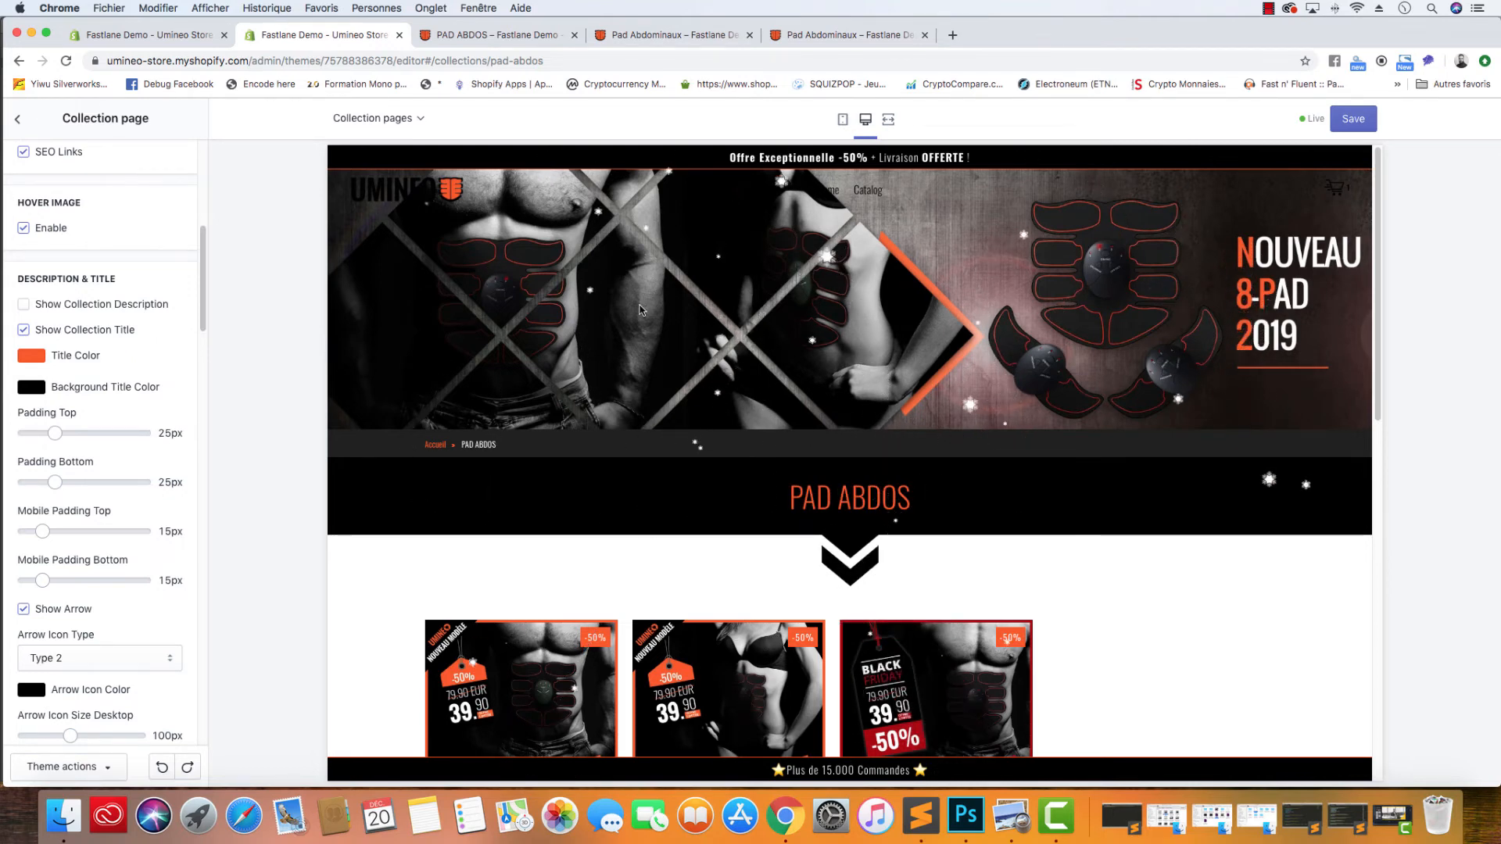
{"action": "scroll", "coordinate": [115, 345], "scroll_direction": "up", "scroll_amount": 6}
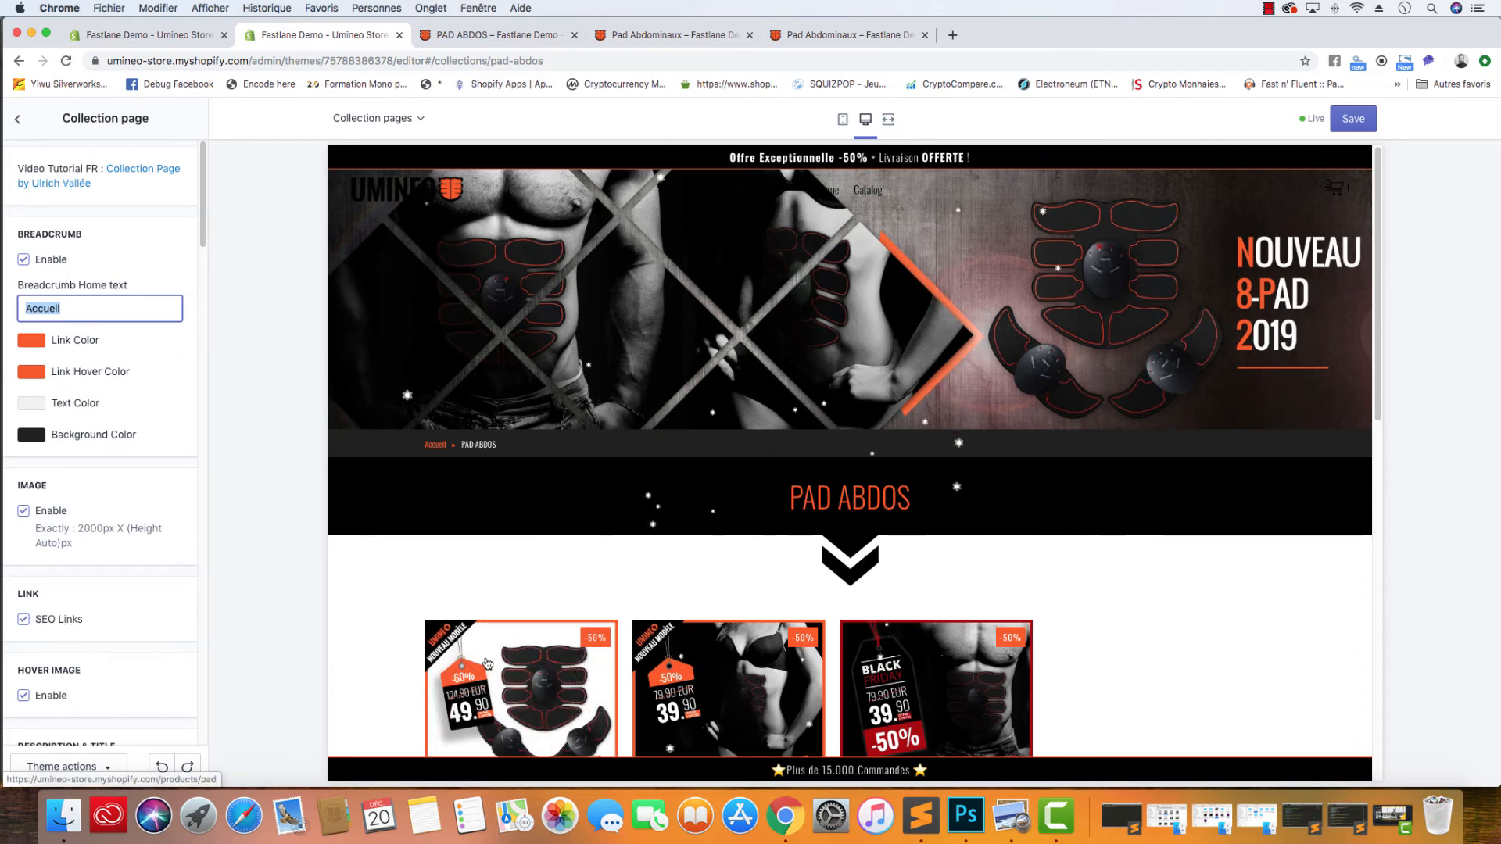
- Open the first product from the live PAD ABDOS collection page and examine its breadcrumb
{"action": "left_click", "coordinate": [508, 36]}
{"action": "left_click", "coordinate": [448, 715]}
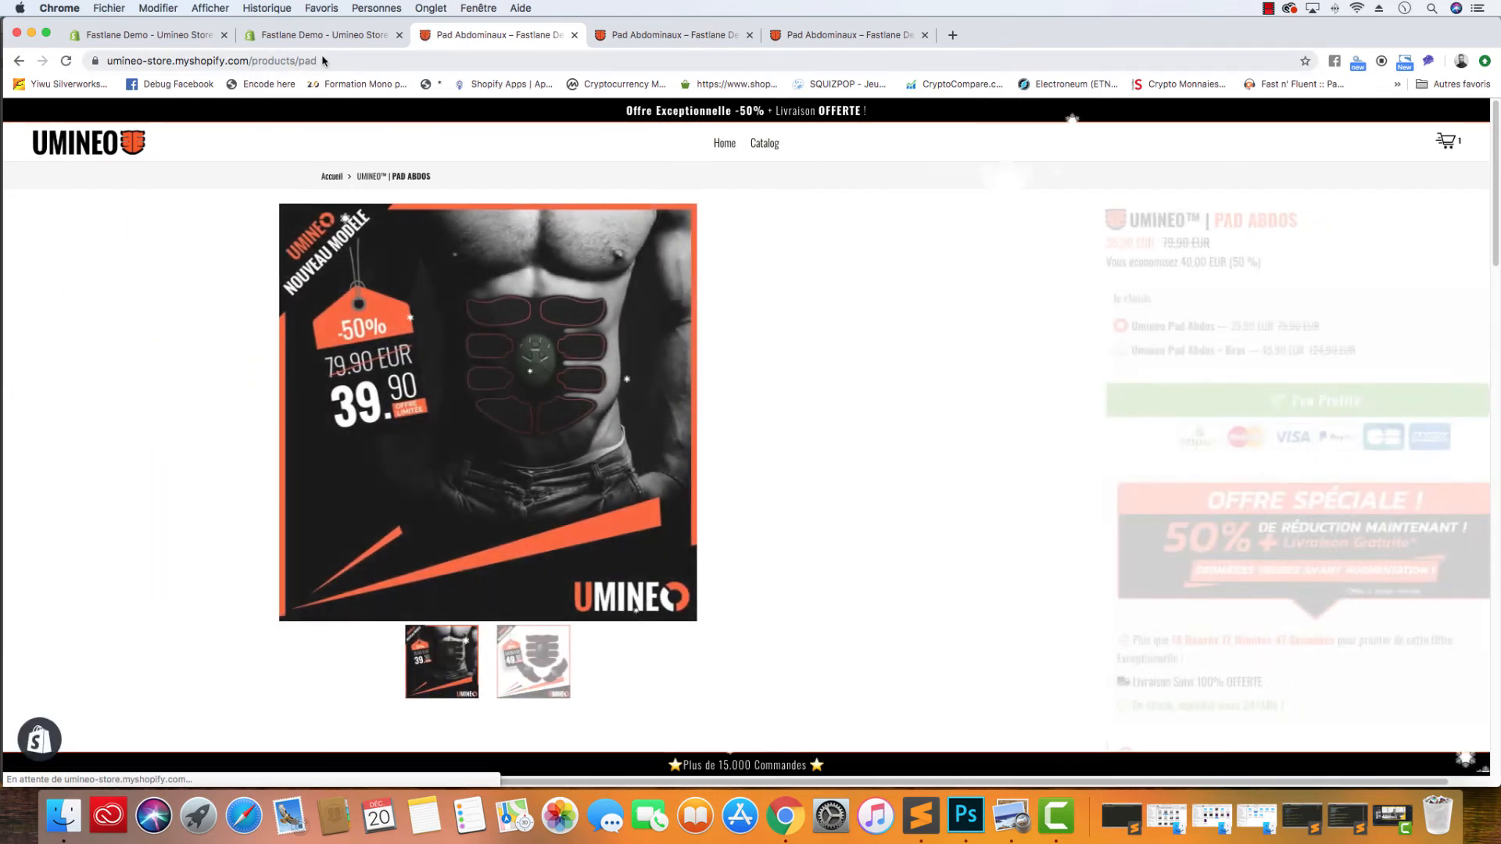
{"action": "left_click", "coordinate": [329, 43]}
{"action": "left_click", "coordinate": [485, 37]}
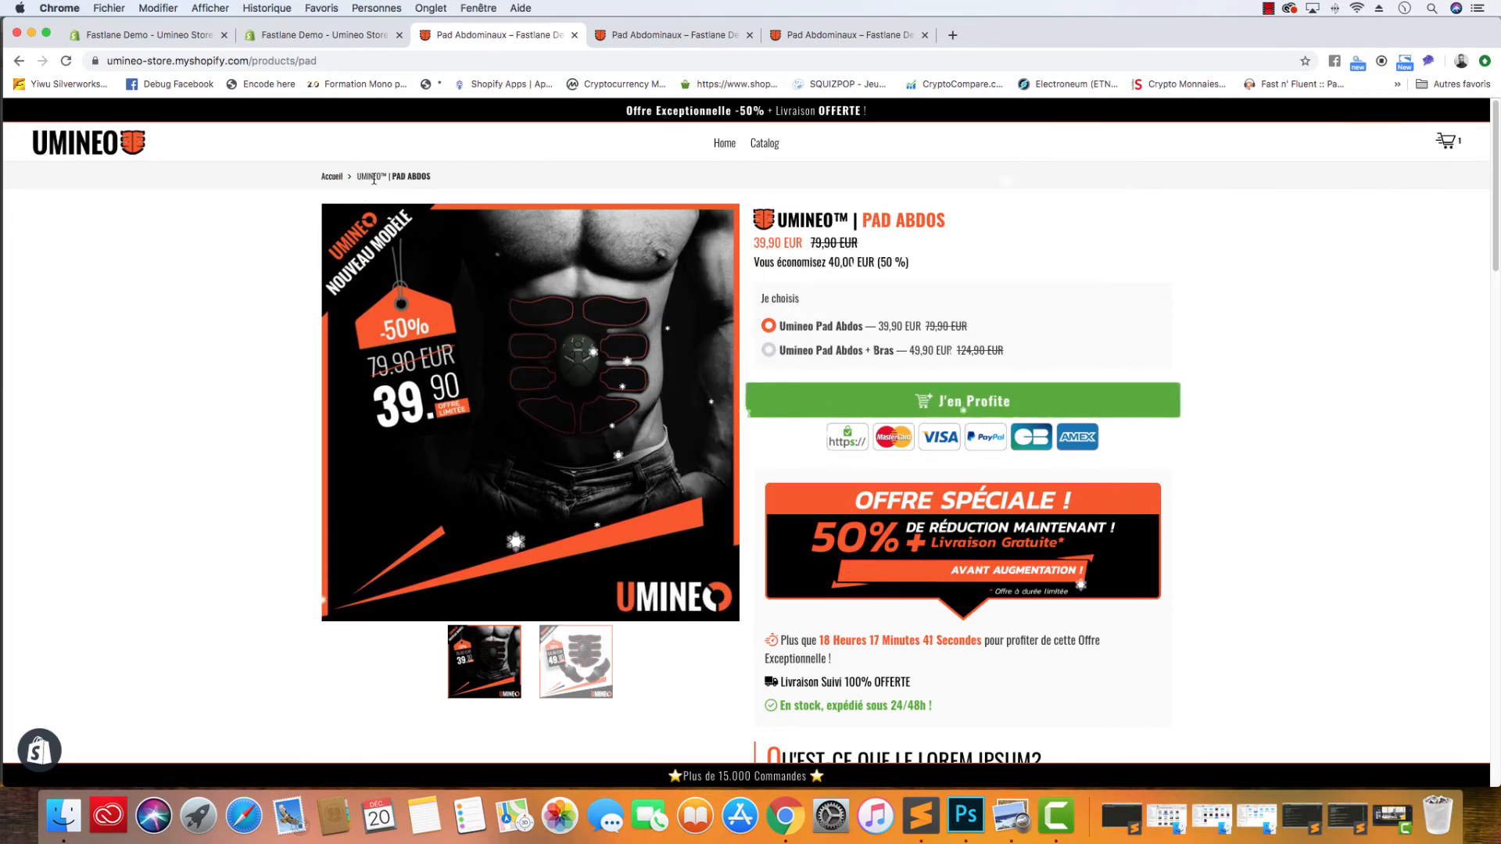
- Return to the theme editor and look through the Collection page settings, ending at the Breadcrumb section
{"action": "left_click", "coordinate": [258, 35]}
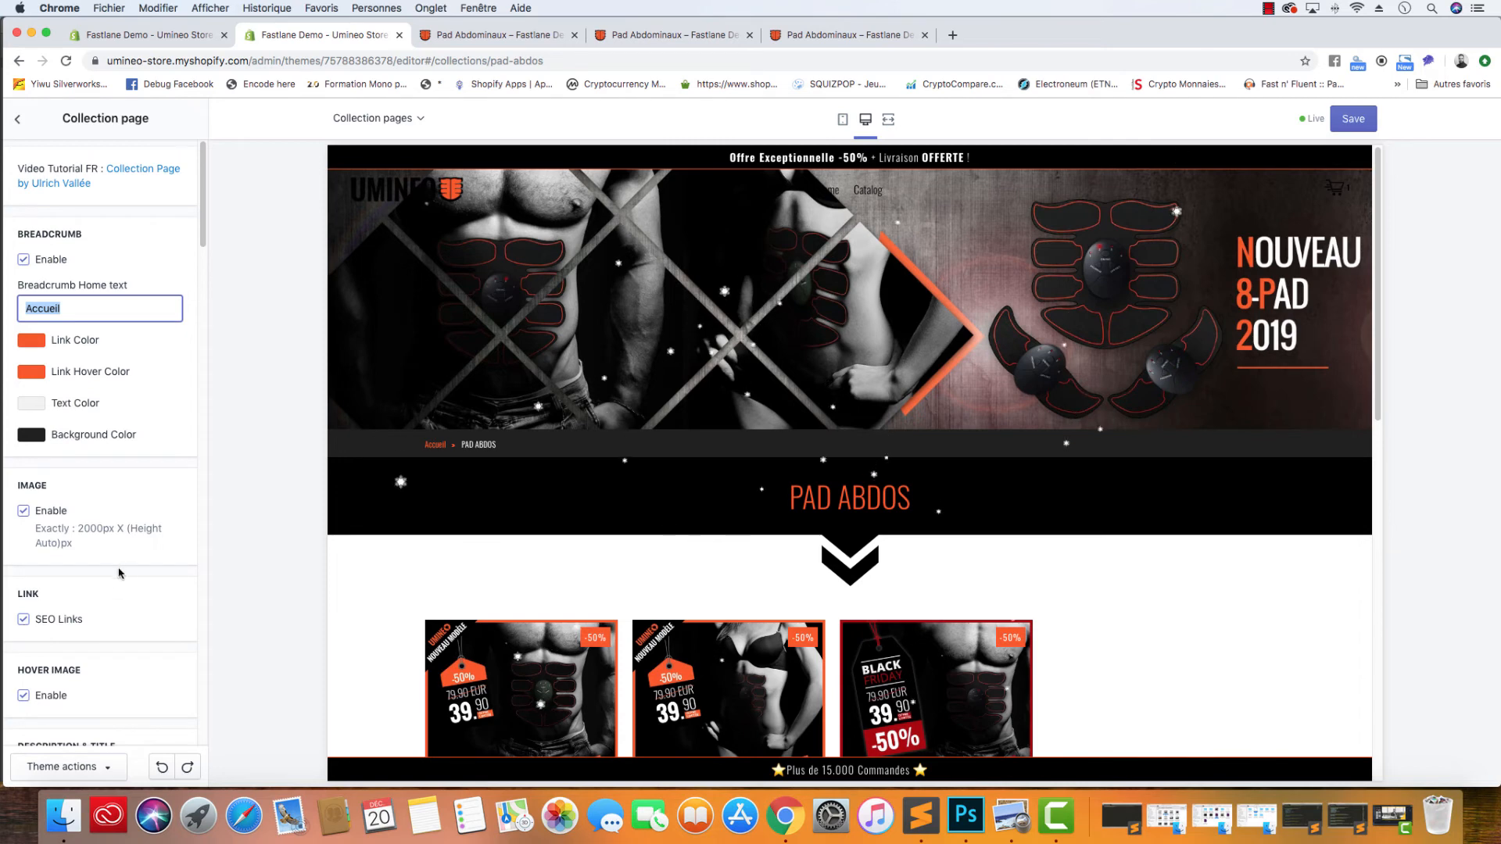
{"action": "scroll", "coordinate": [119, 573], "scroll_direction": "down", "scroll_amount": 3}
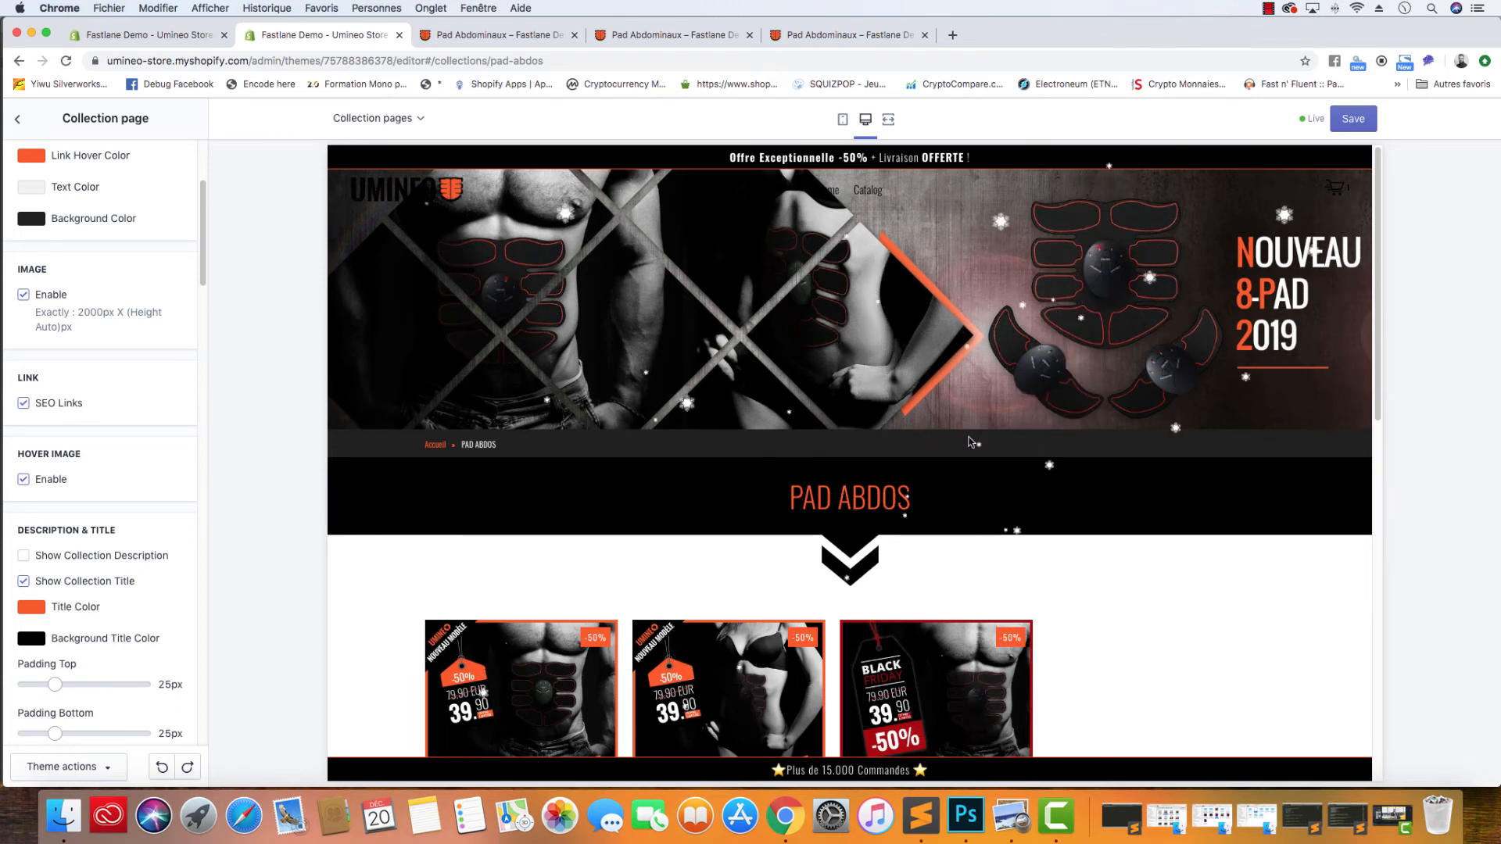
{"action": "scroll", "coordinate": [82, 500], "scroll_direction": "down", "scroll_amount": 6}
{"action": "scroll", "coordinate": [88, 504], "scroll_direction": "up", "scroll_amount": 9}
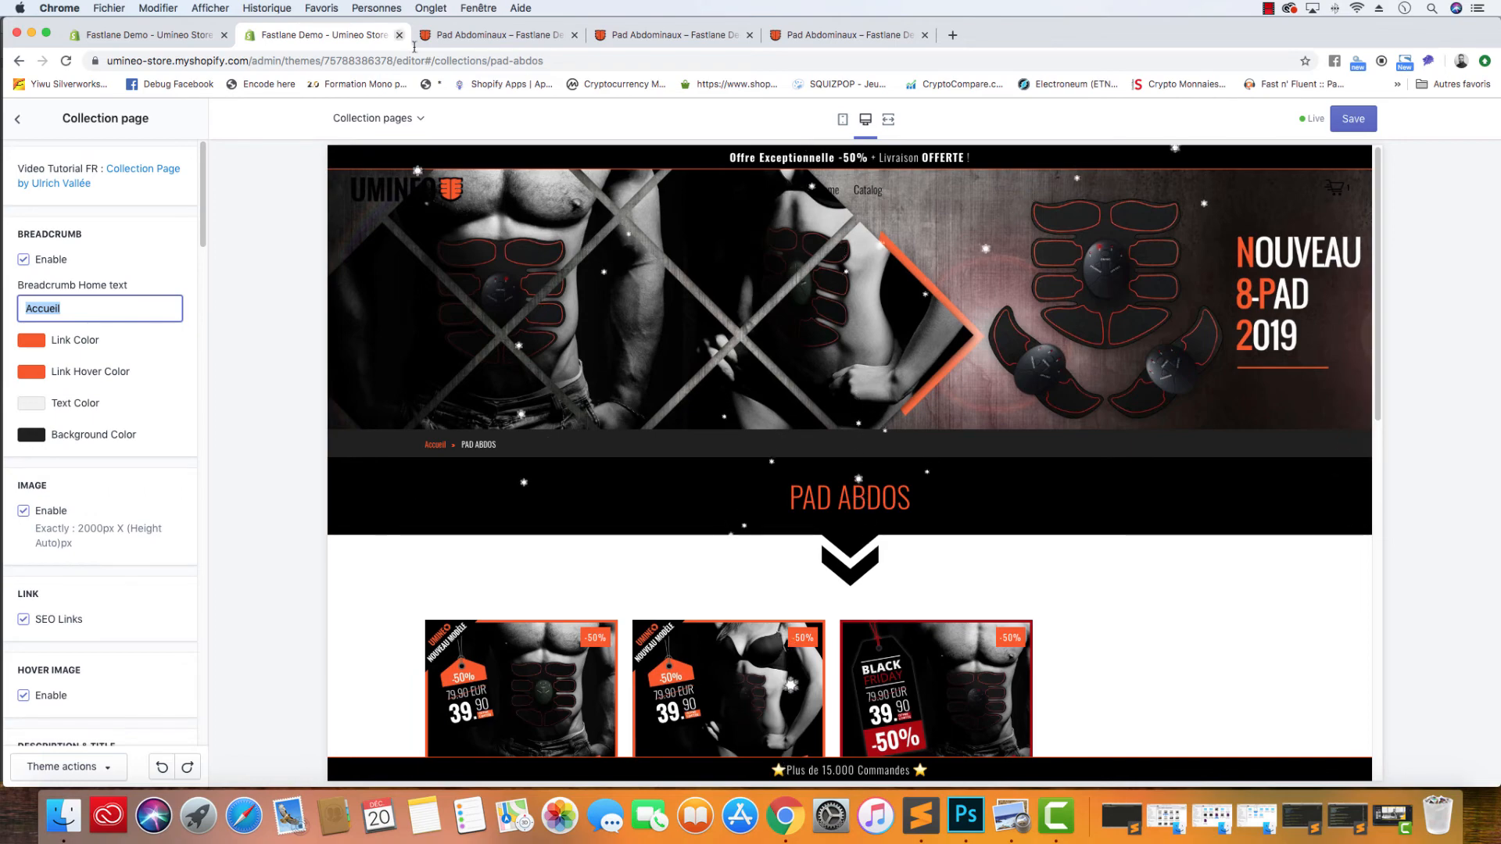
- Go to the storefront's home page through the product breadcrumb, open the Séance 3 blog post and examine its breadcrumb
{"action": "left_click", "coordinate": [491, 34]}
{"action": "left_click", "coordinate": [321, 177]}
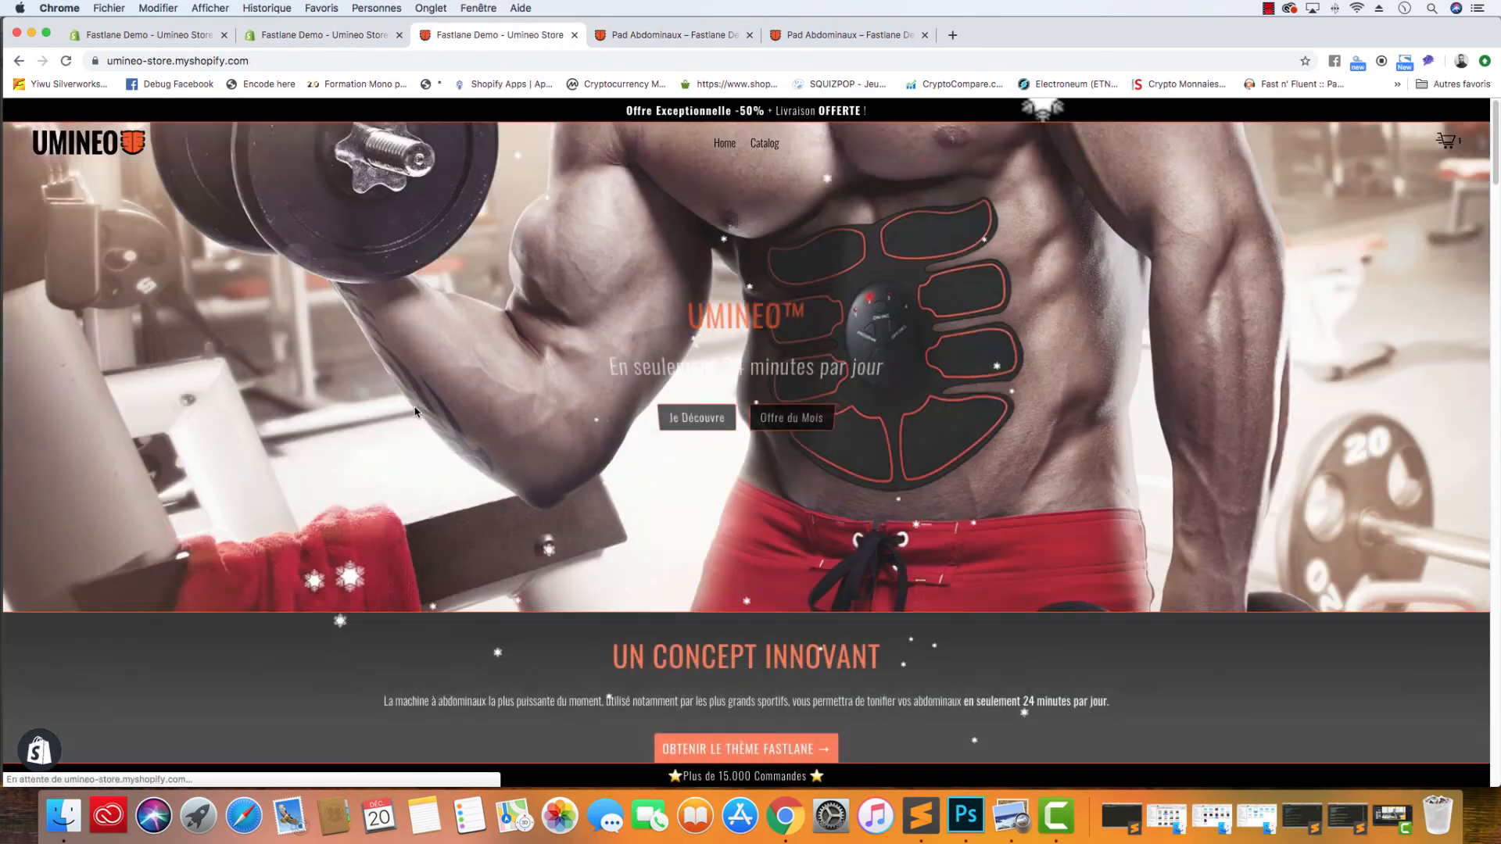
{"action": "scroll", "coordinate": [415, 412], "scroll_direction": "down", "scroll_amount": 15}
{"action": "scroll", "coordinate": [414, 412], "scroll_direction": "down", "scroll_amount": 12}
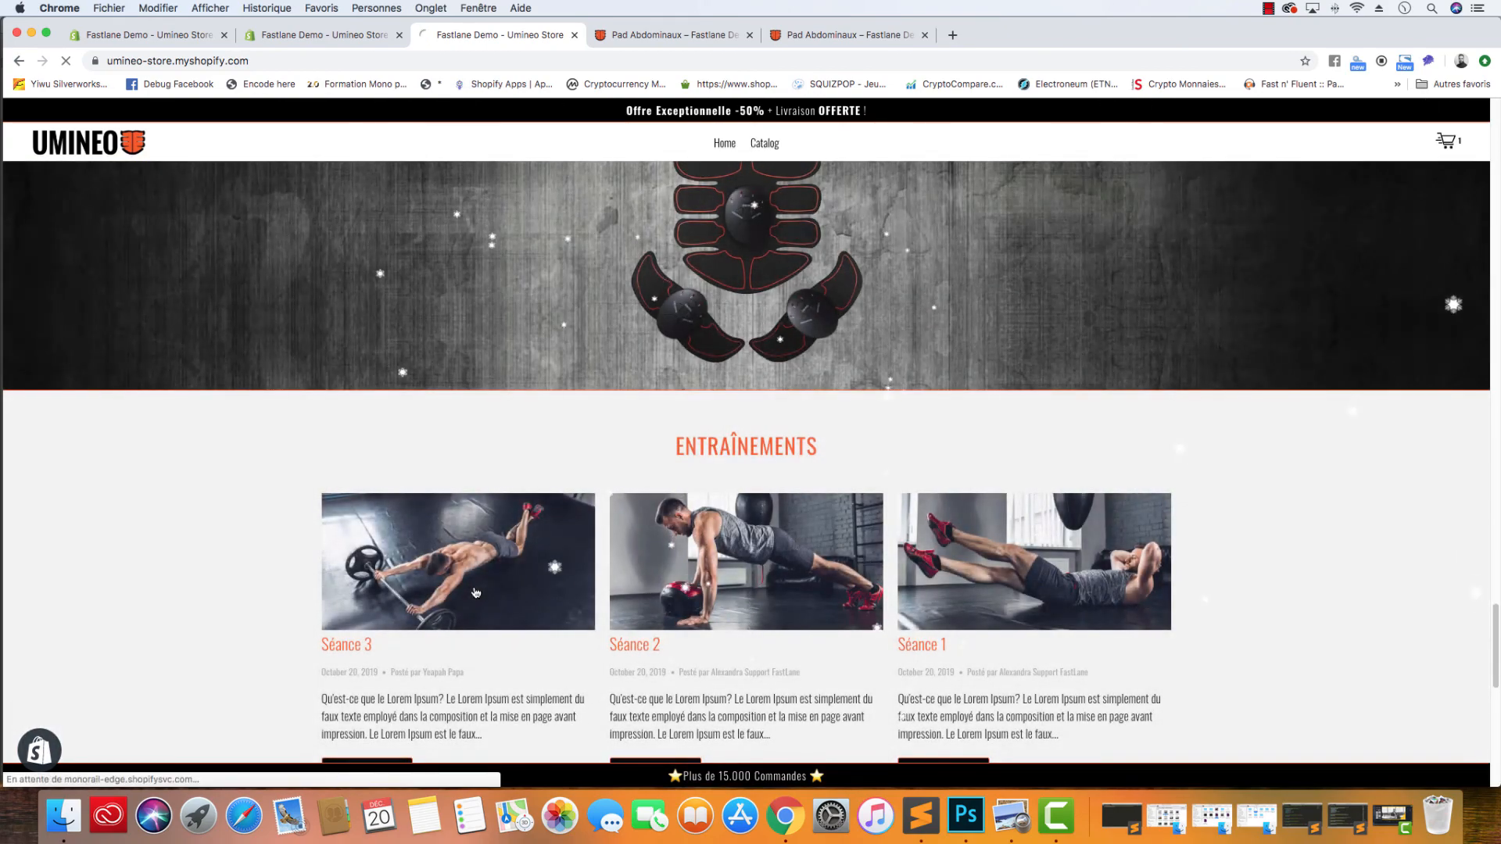
{"action": "left_click", "coordinate": [475, 592]}
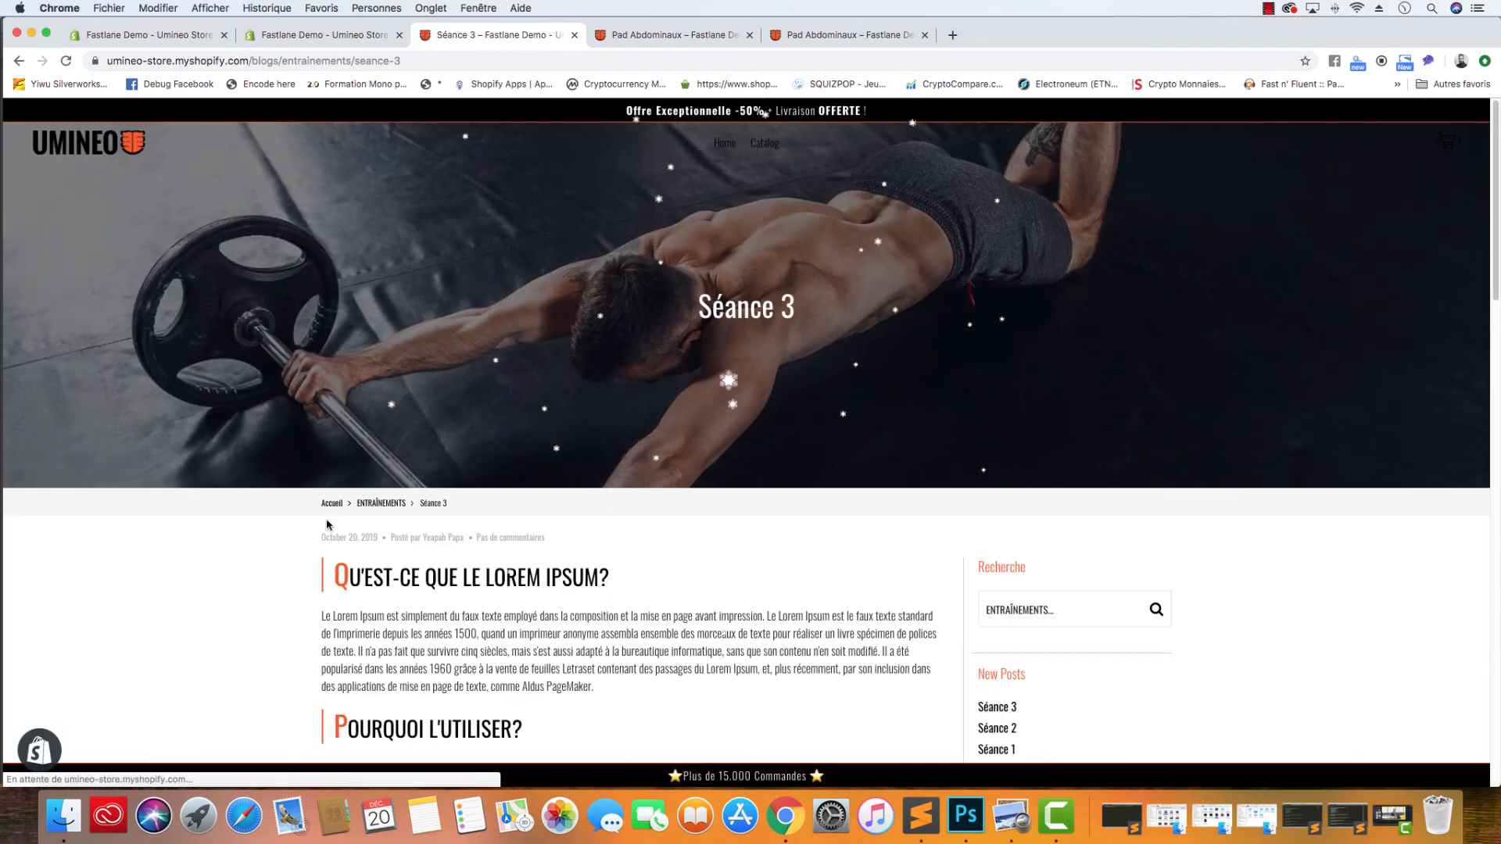
{"action": "left_click_drag", "start_coordinate": [315, 503], "coordinate": [546, 510]}
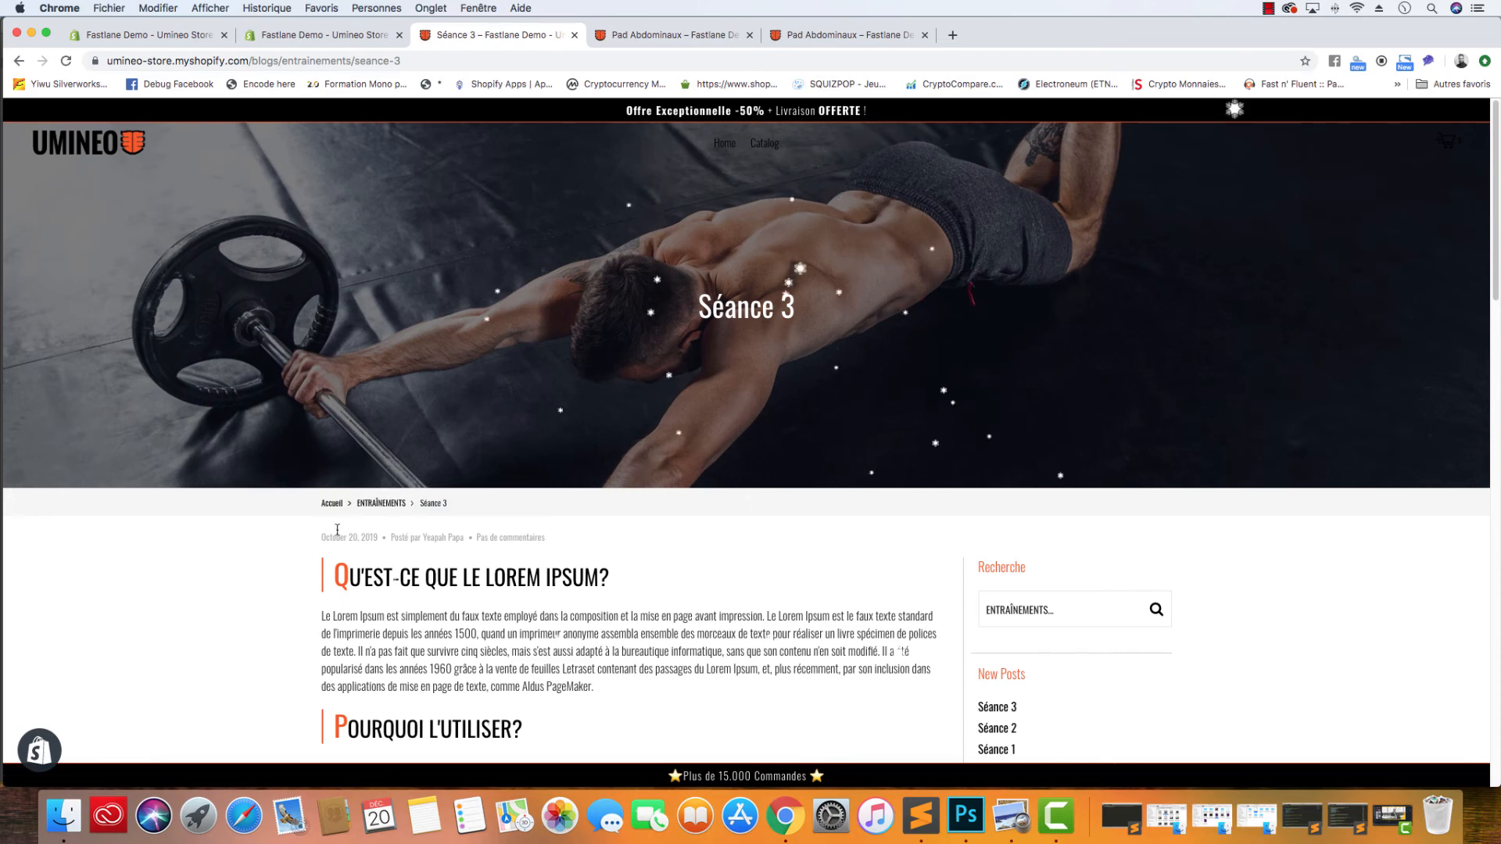
- Return to the theme editor and open the Breadcrumb section of the Header theme settings
{"action": "left_click", "coordinate": [351, 36]}
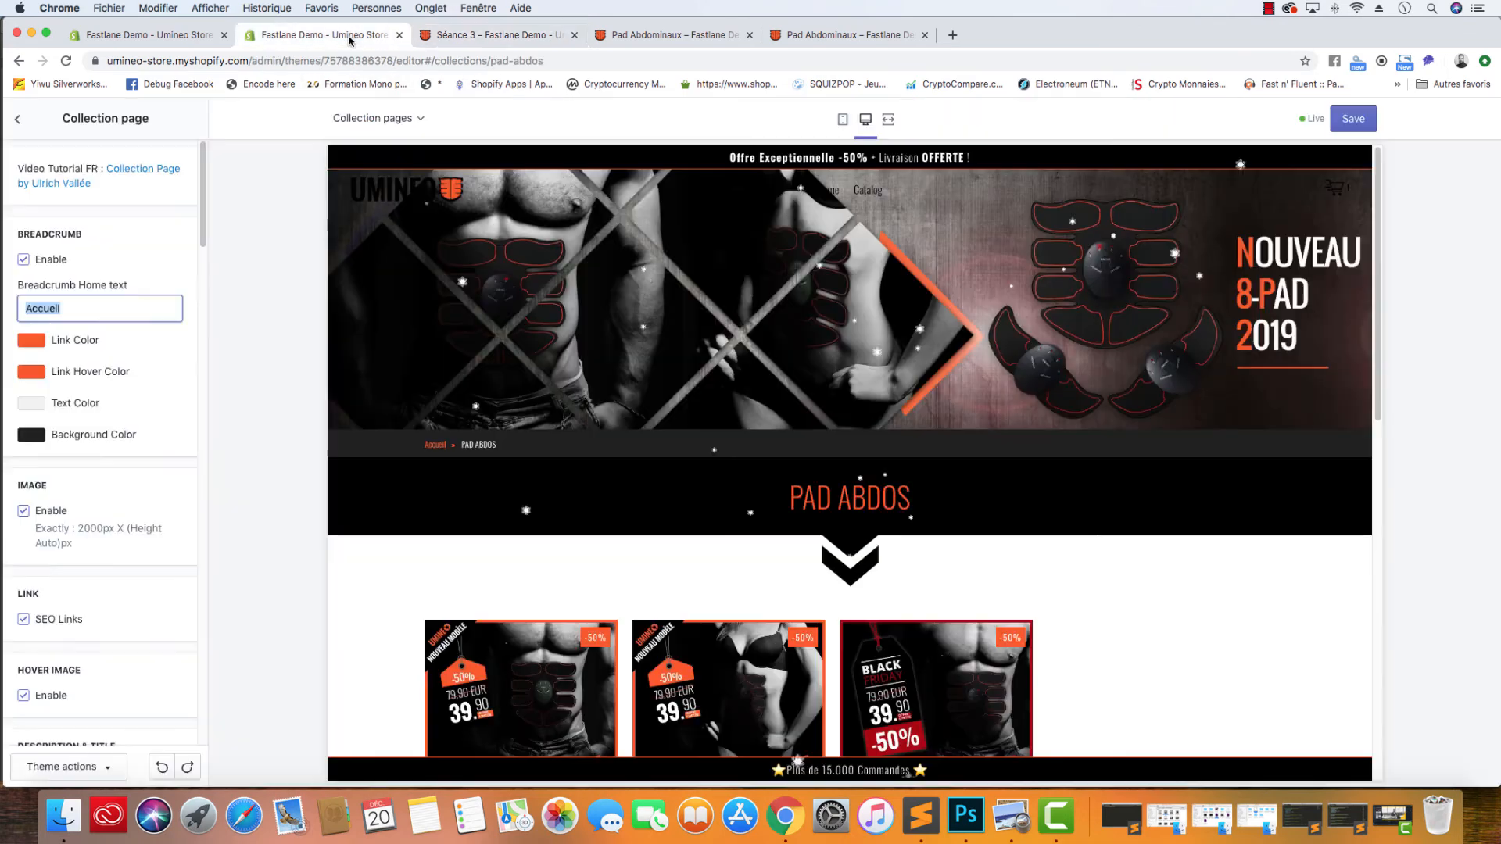
{"action": "left_click", "coordinate": [19, 119]}
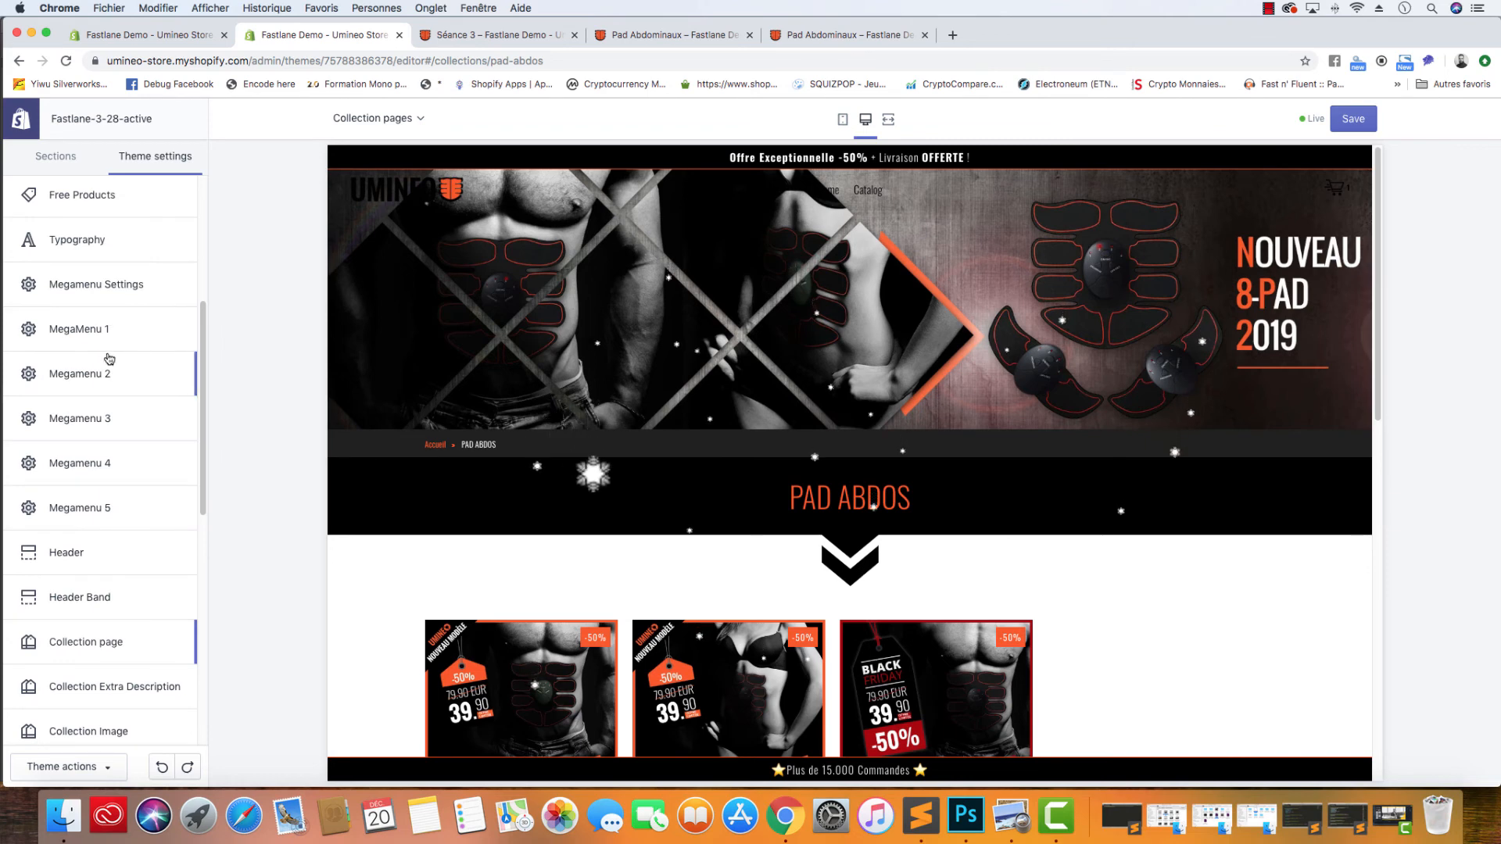
{"action": "scroll", "coordinate": [117, 375], "scroll_direction": "up", "scroll_amount": 5}
{"action": "scroll", "coordinate": [100, 426], "scroll_direction": "down", "scroll_amount": 7}
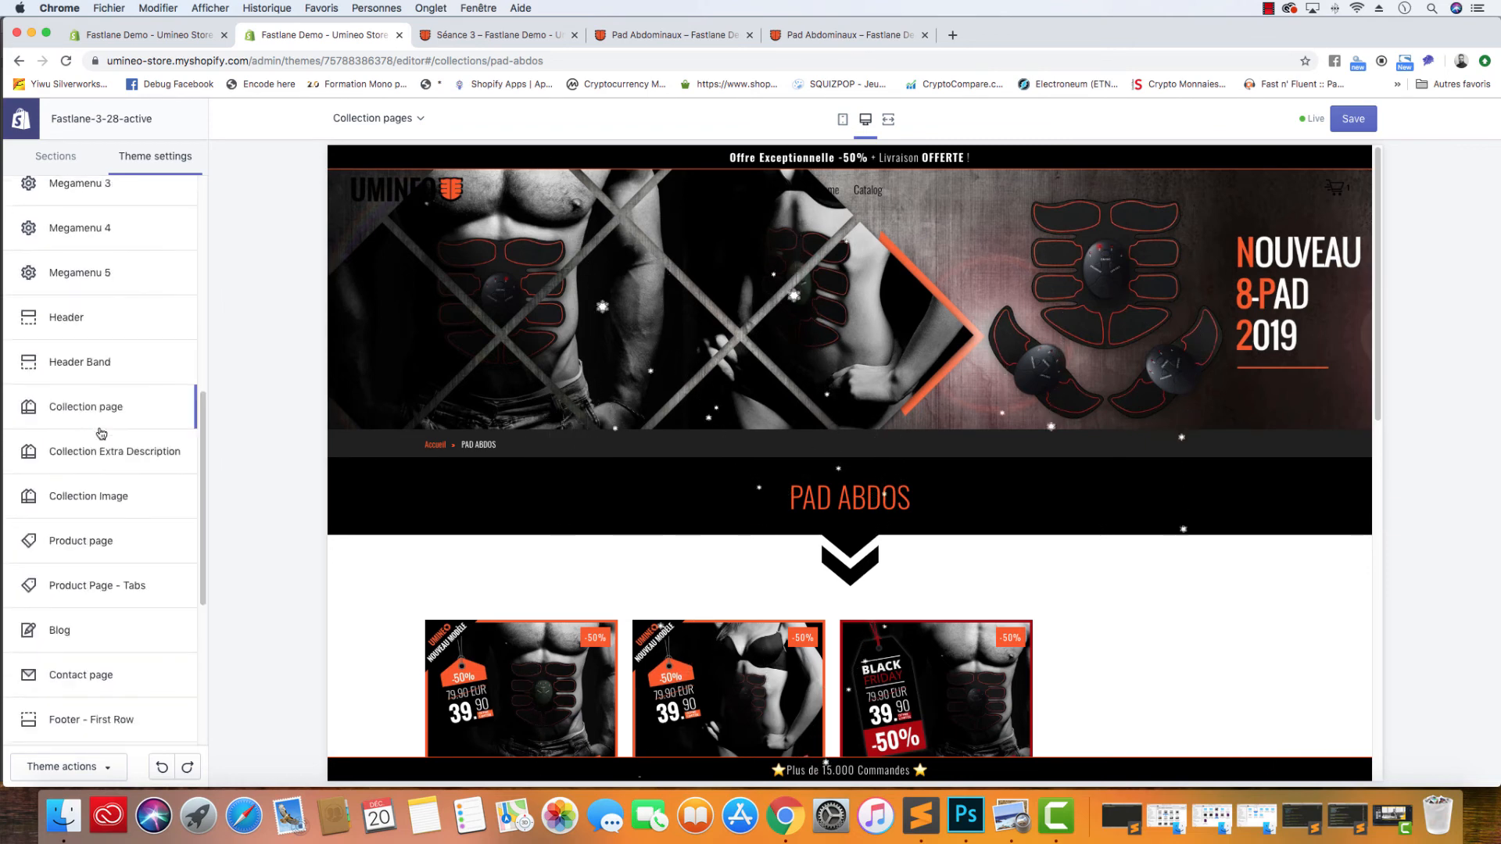
{"action": "scroll", "coordinate": [88, 413], "scroll_direction": "up", "scroll_amount": 1}
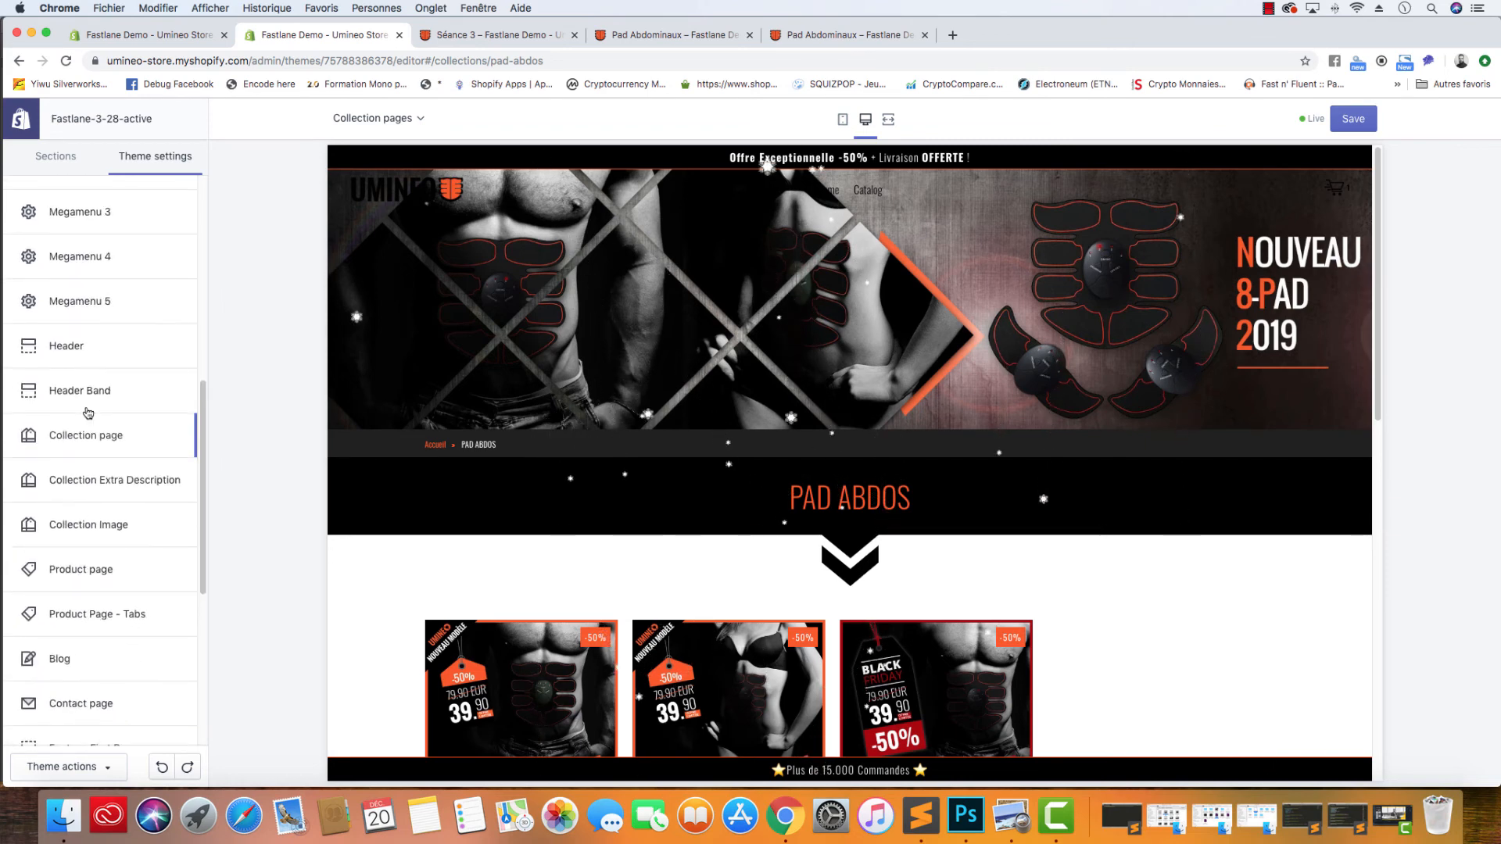
{"action": "left_click", "coordinate": [87, 362]}
{"action": "scroll", "coordinate": [107, 443], "scroll_direction": "down", "scroll_amount": 5}
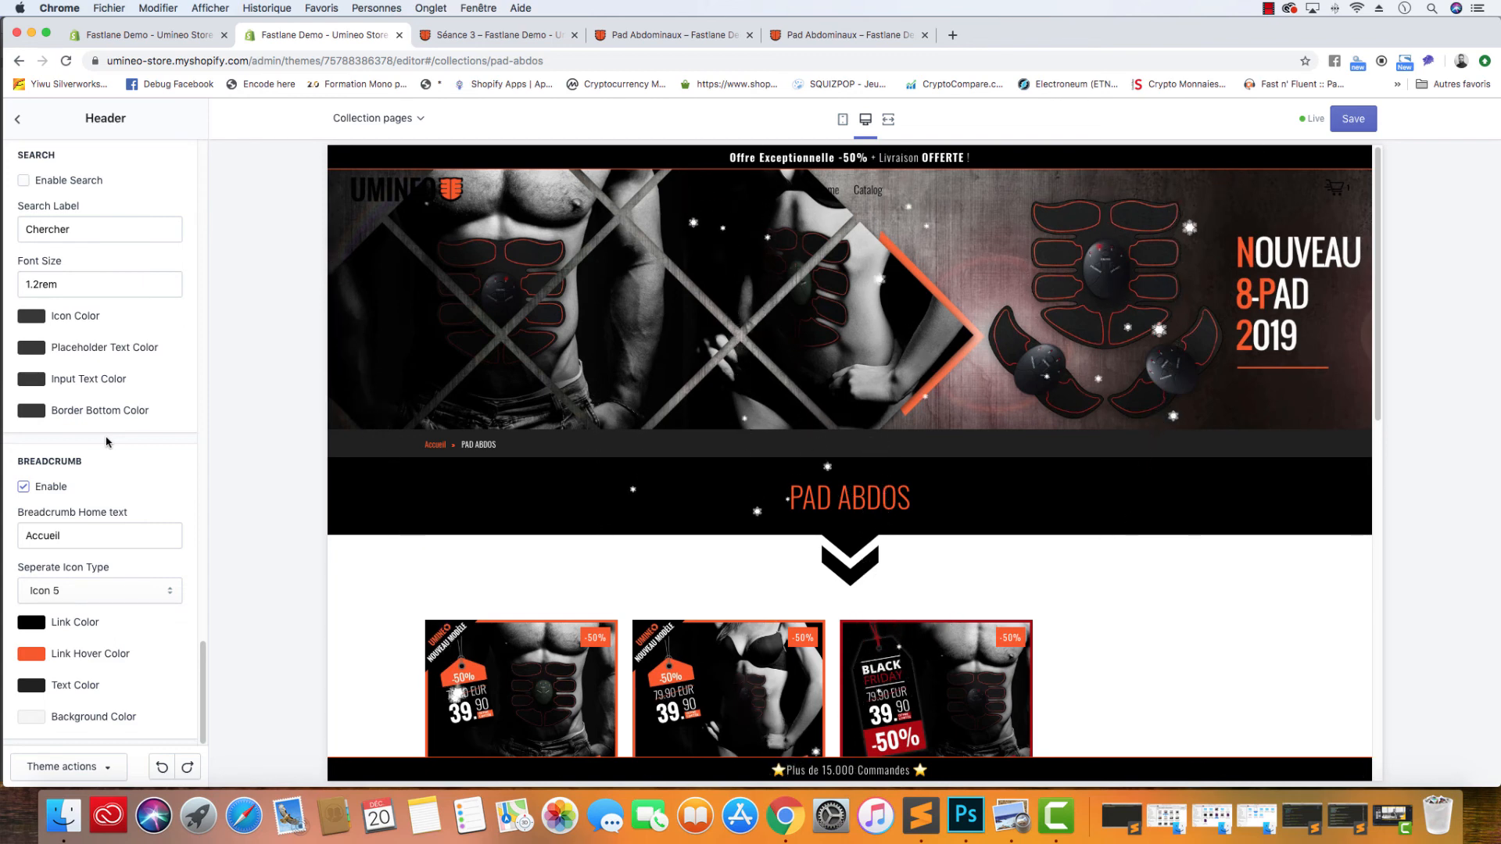
- Switch the theme editor preview to the mobile view and show the product pages
{"action": "left_click", "coordinate": [842, 130]}
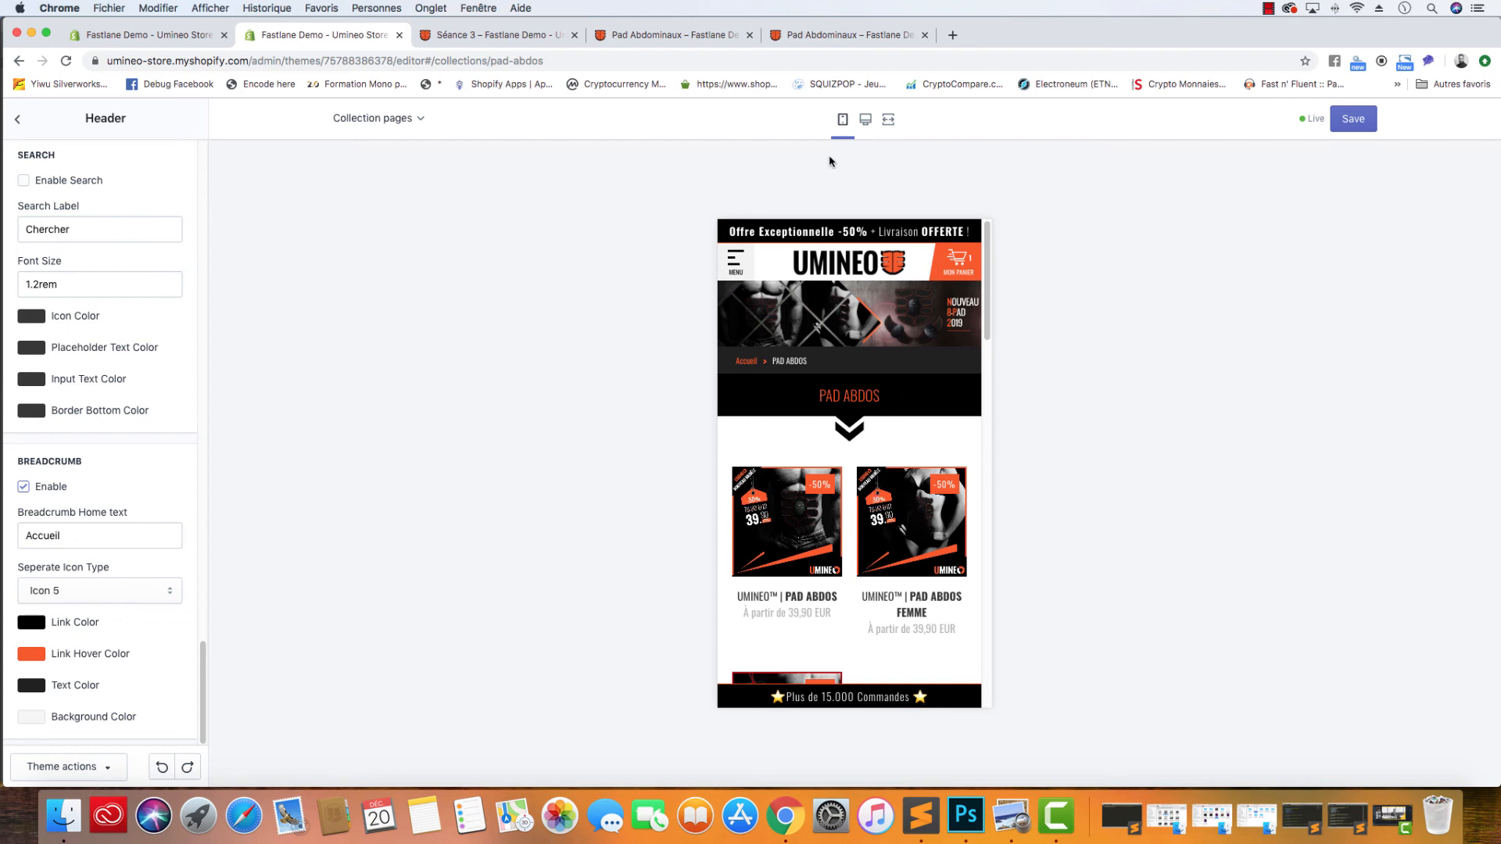
{"action": "left_click", "coordinate": [400, 119]}
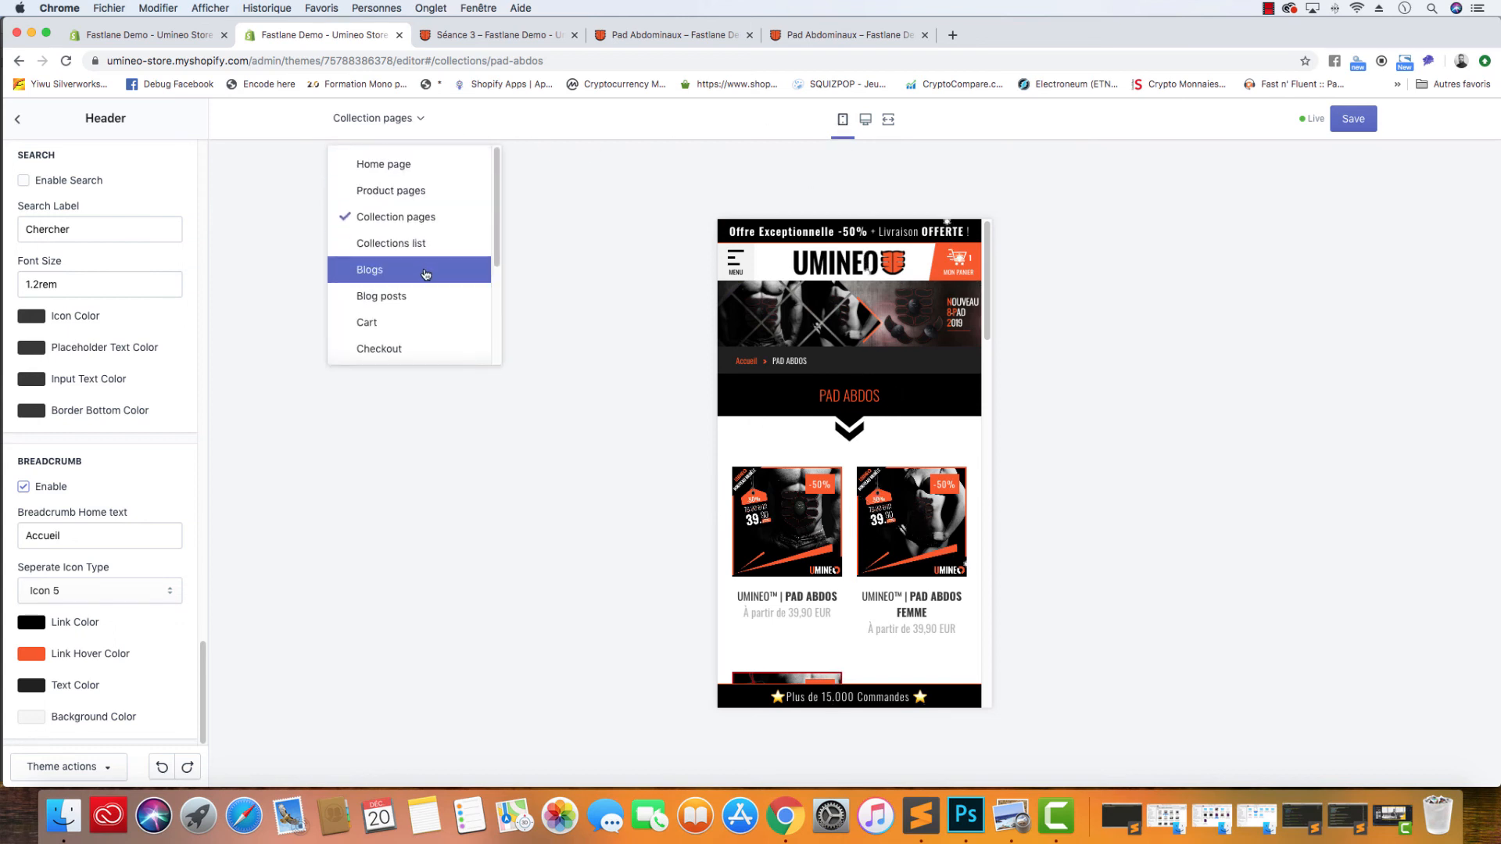
{"action": "left_click", "coordinate": [427, 190]}
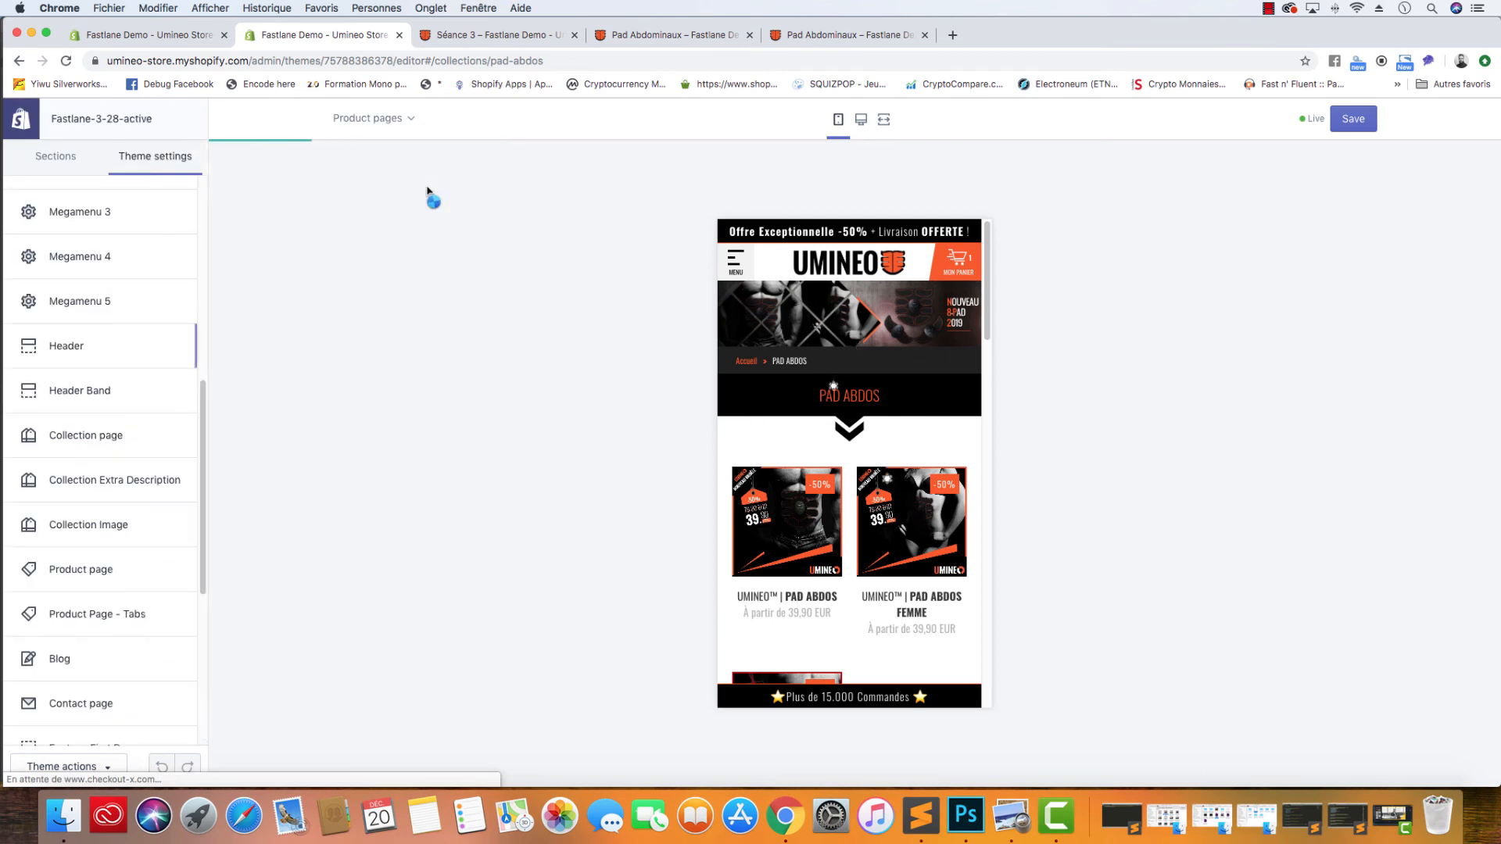